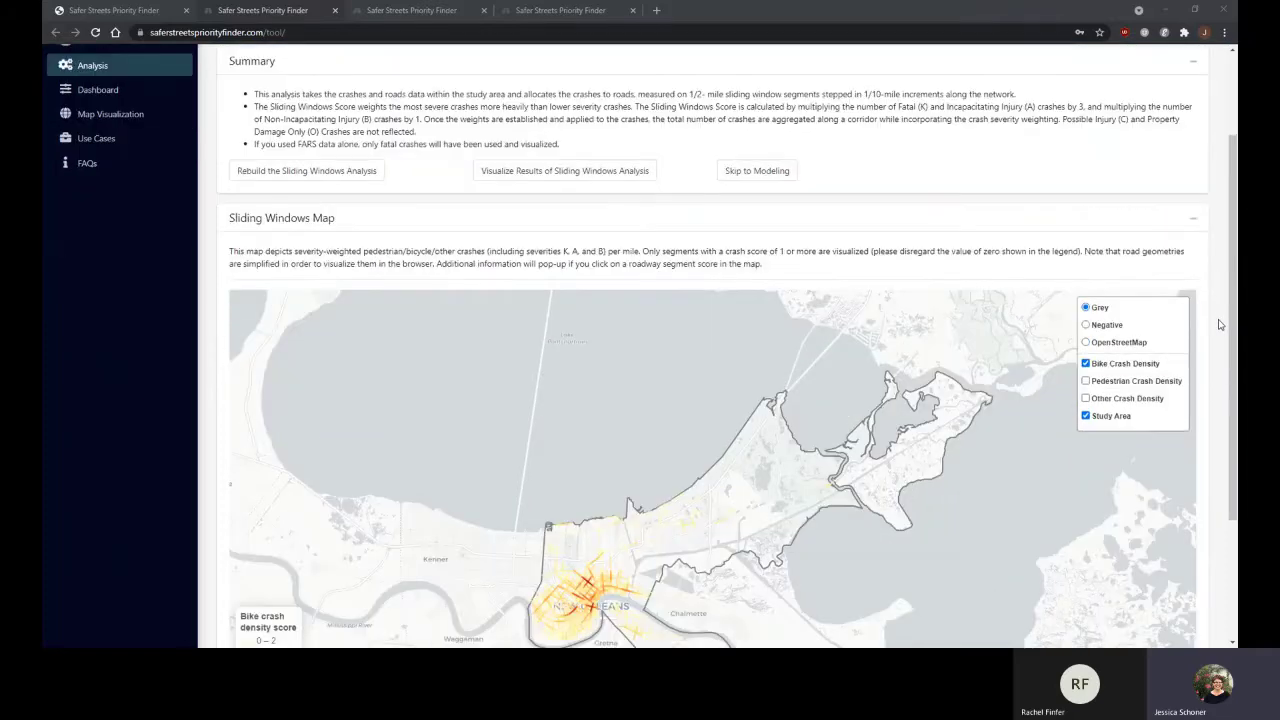
# Step: Review the Sliding Windows map alongside the sliding-window diagram in the methodology documentation, ending back on the map
pyautogui.scroll(-3, 1218, 323)
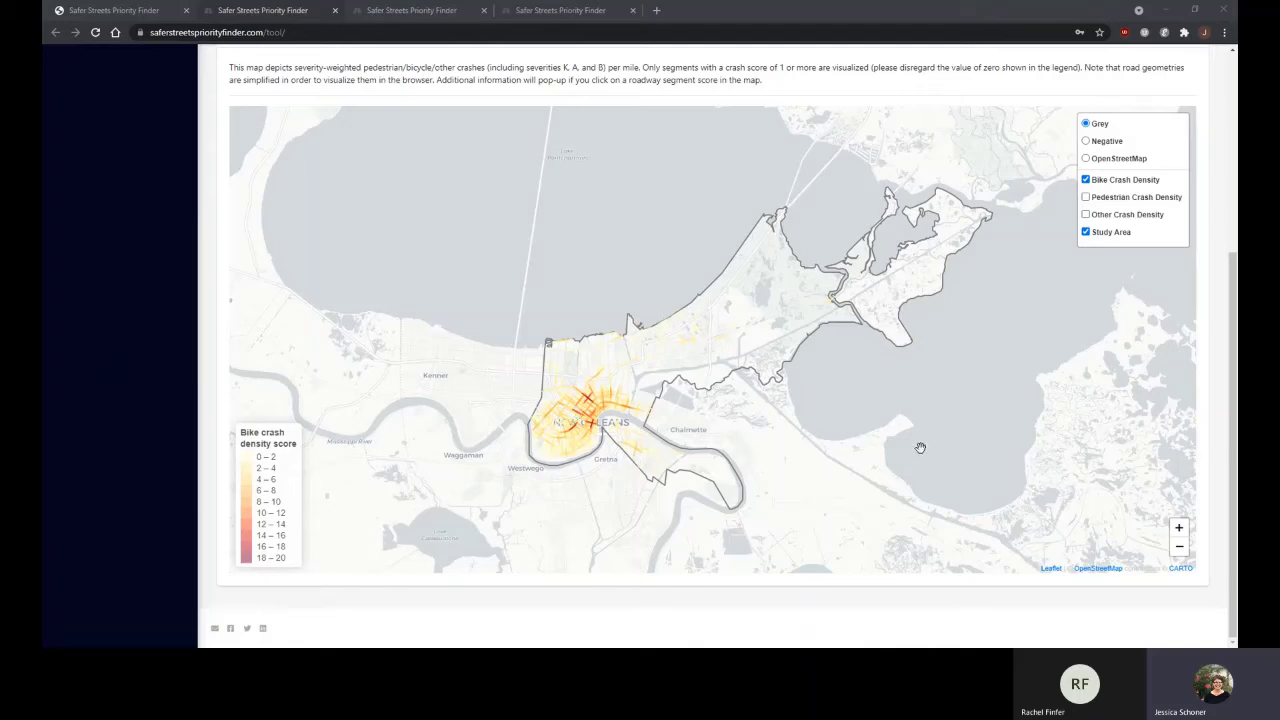
pyautogui.click(420, 12)
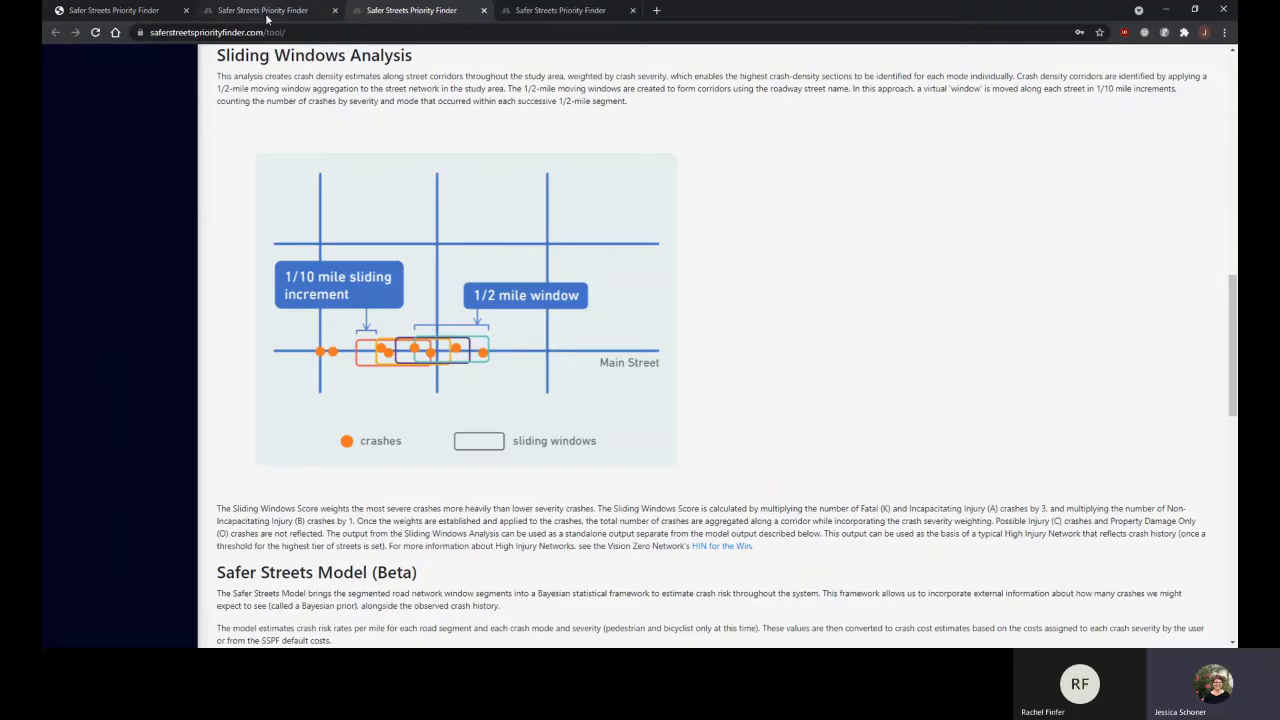
pyautogui.click(262, 10)
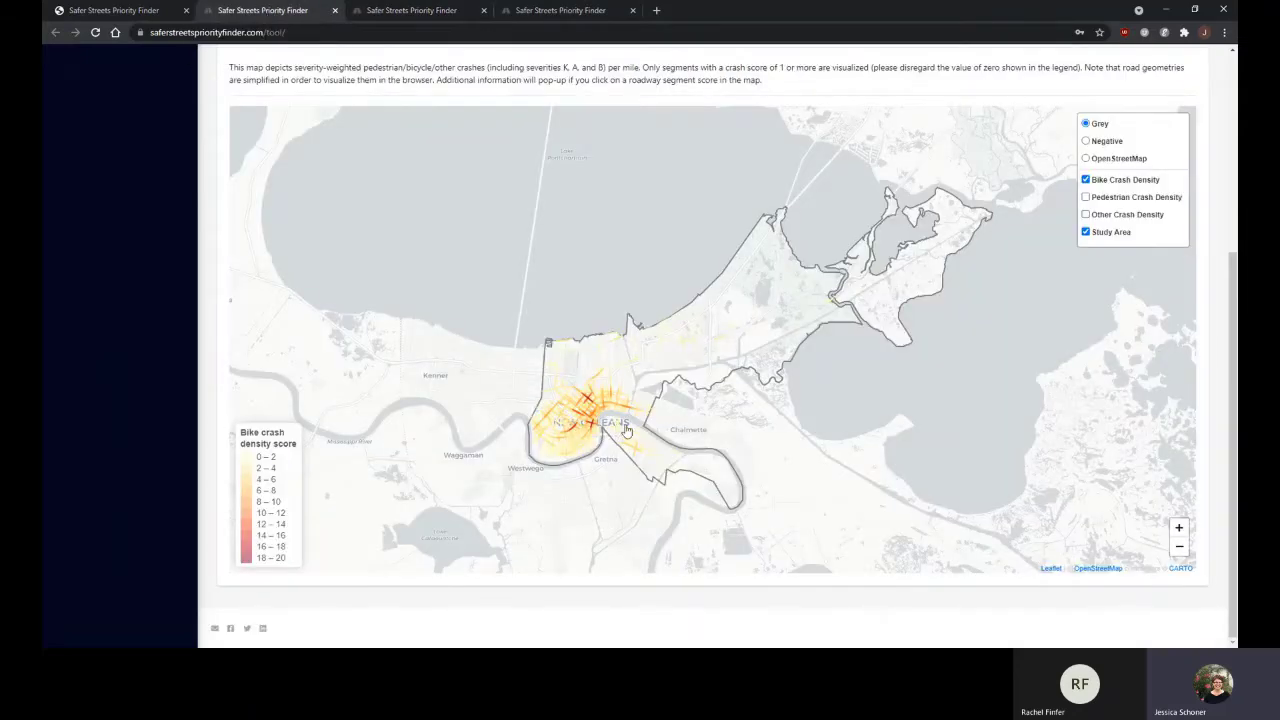
# Step: Display Pedestrian Crash Density instead of Bike Crash Density on the Sliding Windows map, focused on New Orleans
pyautogui.scroll(1, 623, 432)
pyautogui.scroll(1, 530, 410)
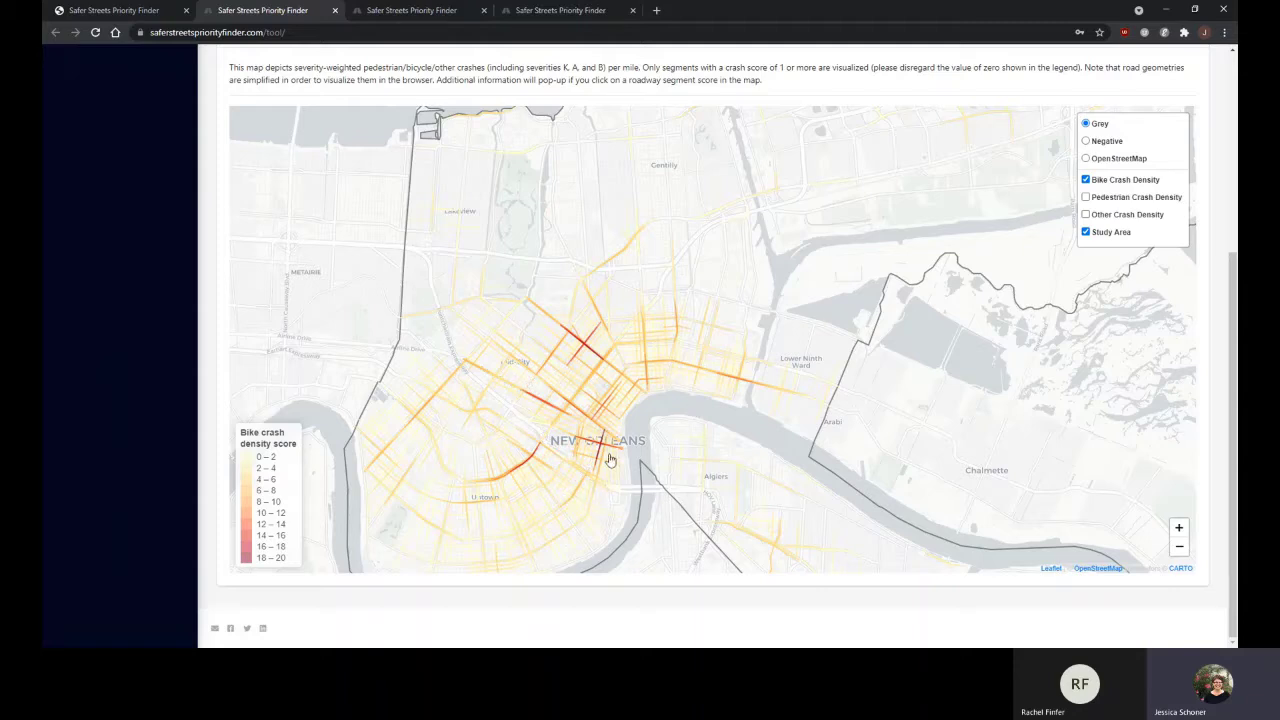
pyautogui.click(1122, 180)
pyautogui.click(1120, 197)
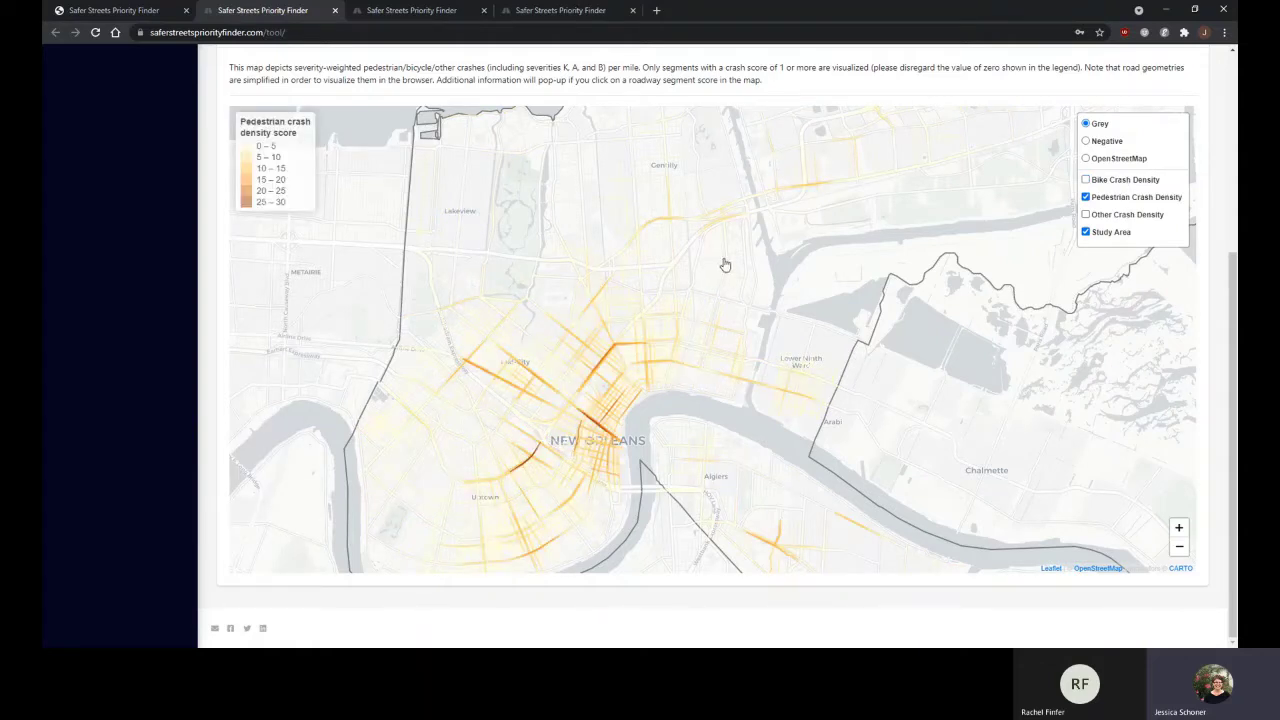
# Step: Display Other Crash Density instead of the pedestrian layer and inspect the dual-line corridors southwest of central New Orleans up close
pyautogui.click(1123, 200)
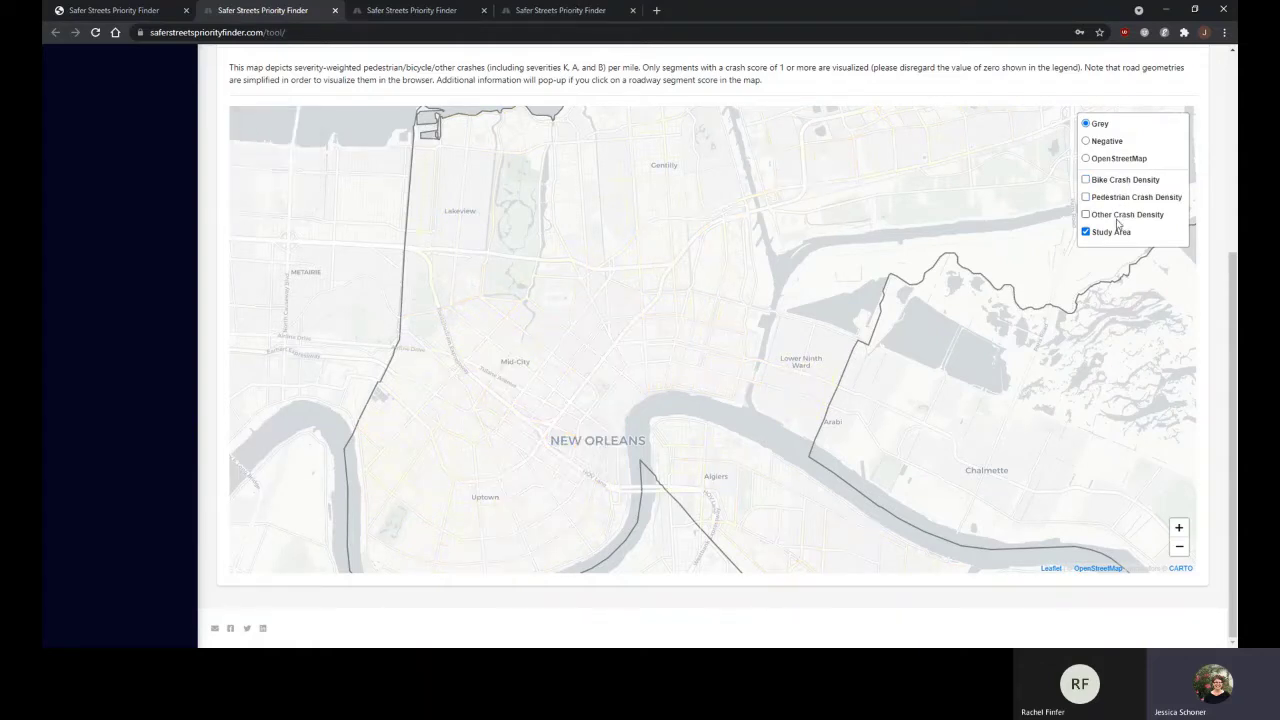
pyautogui.click(1117, 216)
pyautogui.click(1117, 216)
pyautogui.click(1117, 216)
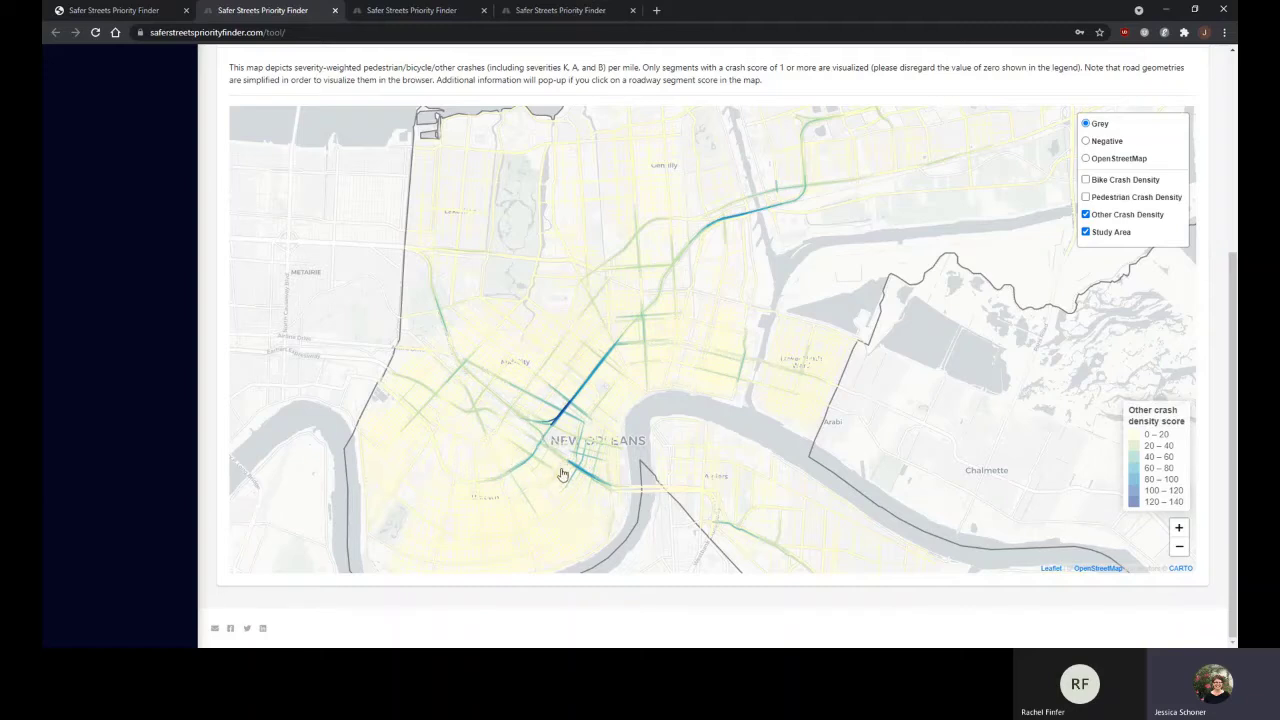
pyautogui.scroll(1, 562, 474)
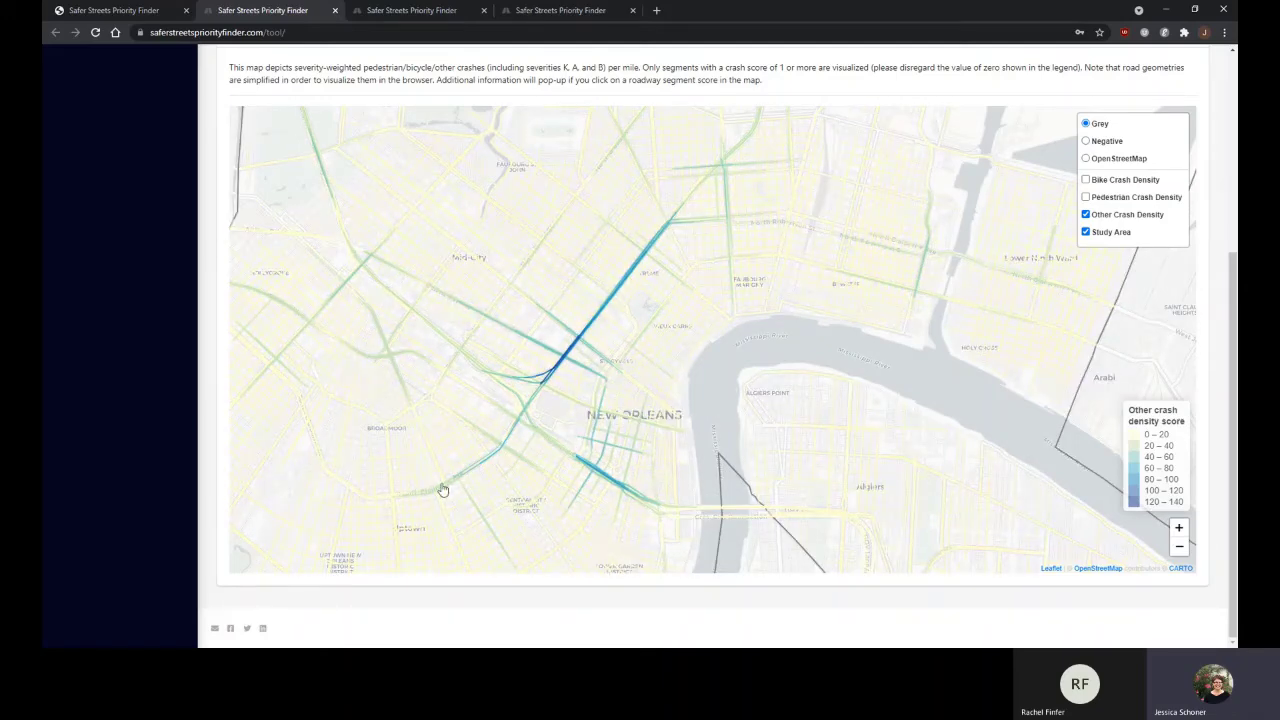
pyautogui.scroll(1, 447, 481)
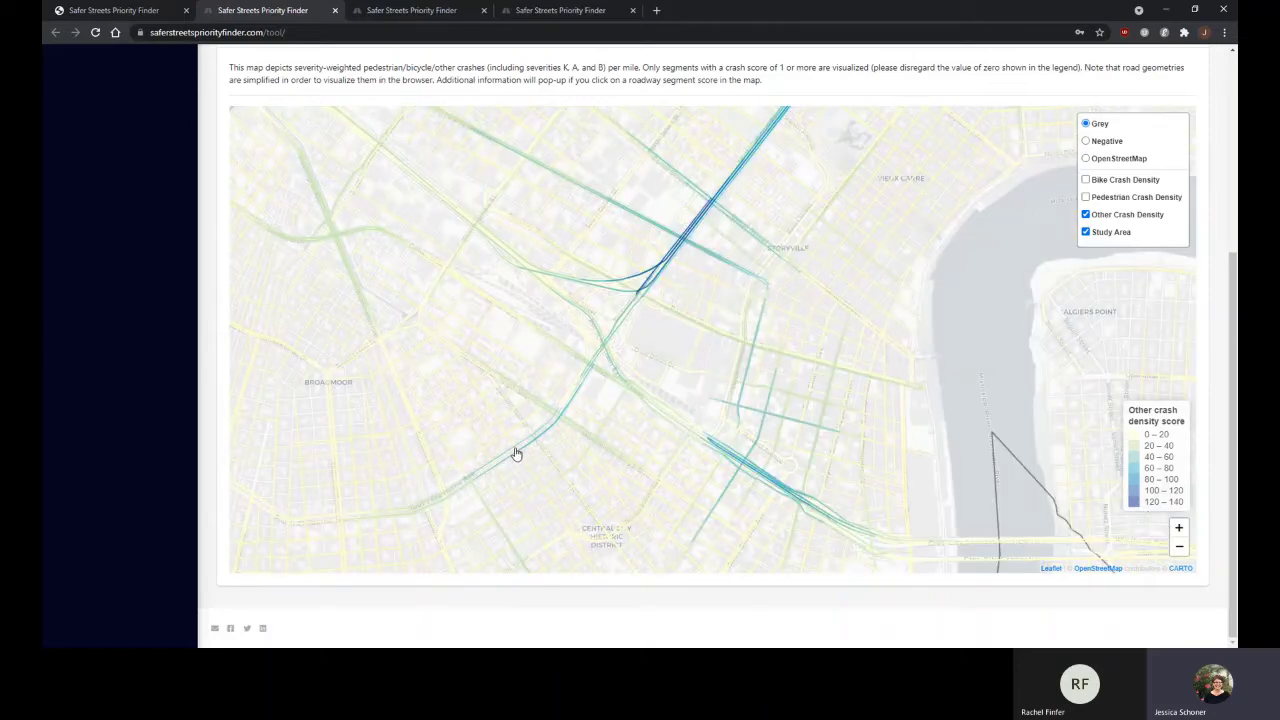
pyautogui.scroll(1, 514, 451)
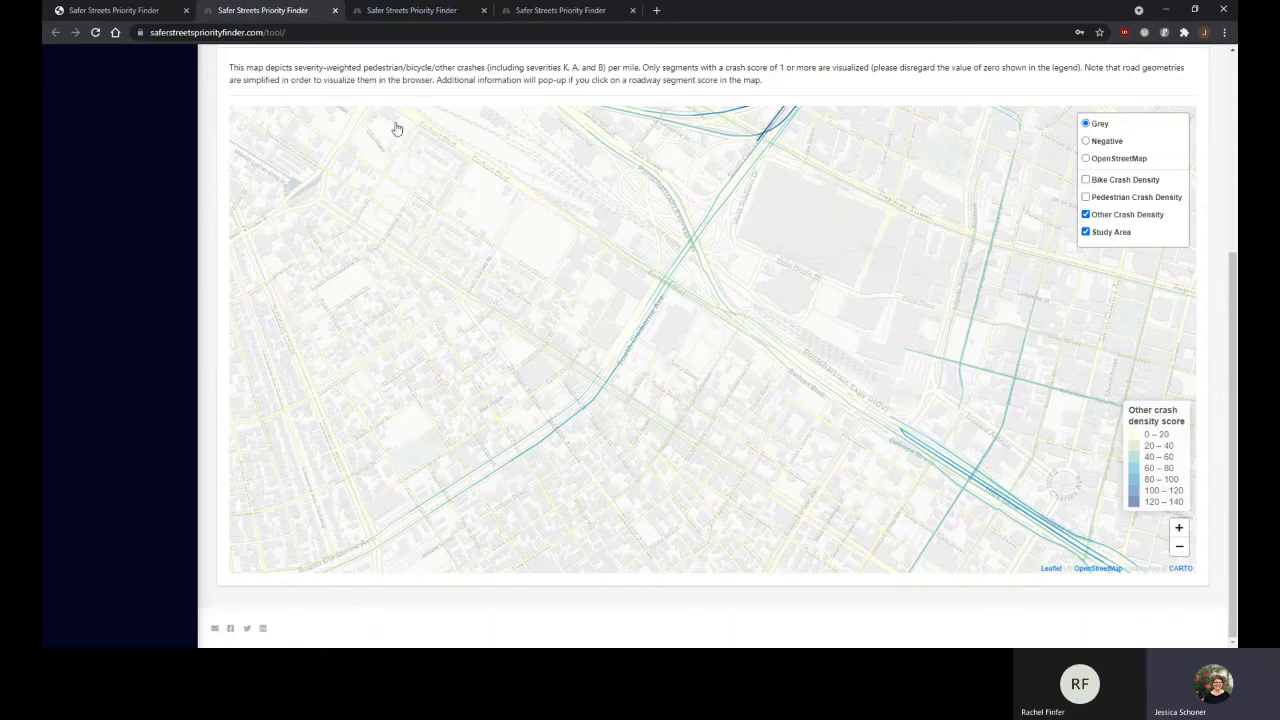
# Step: Find FAQ 3.5.10 on how the model handles road networks with dual centerlines and highlight its text
pyautogui.click(557, 12)
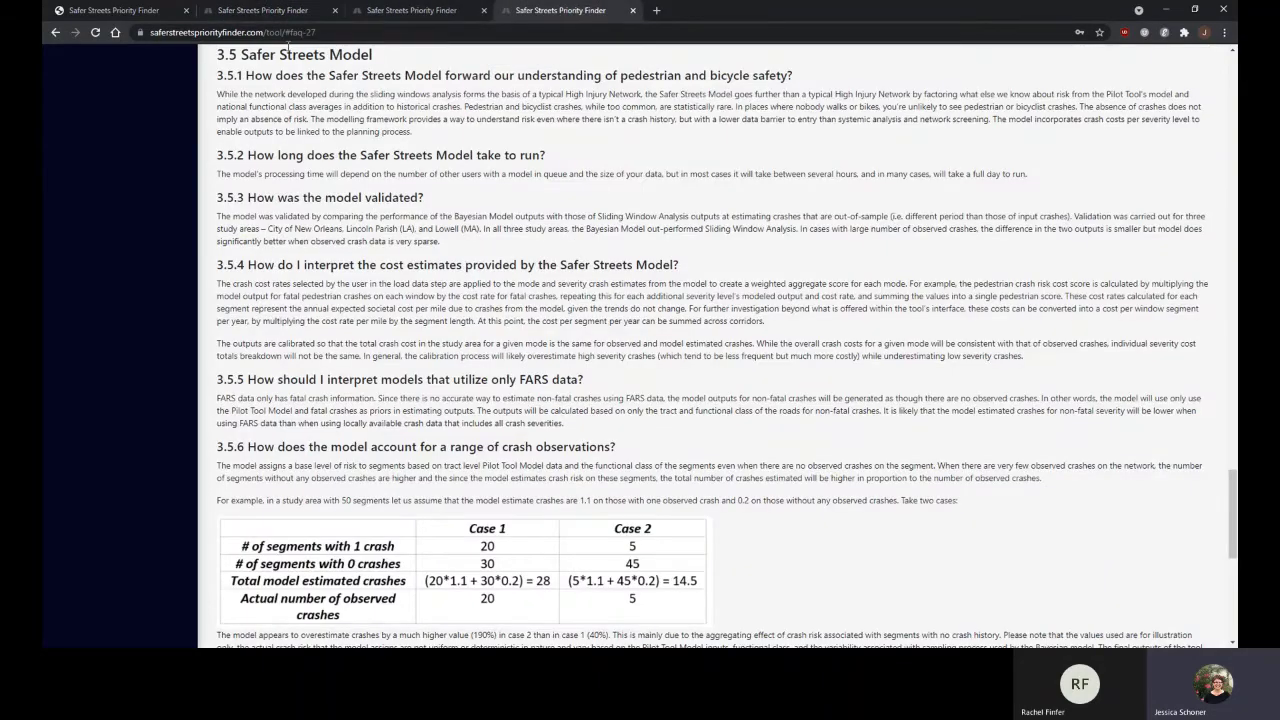
pyautogui.scroll(3, 425, 156)
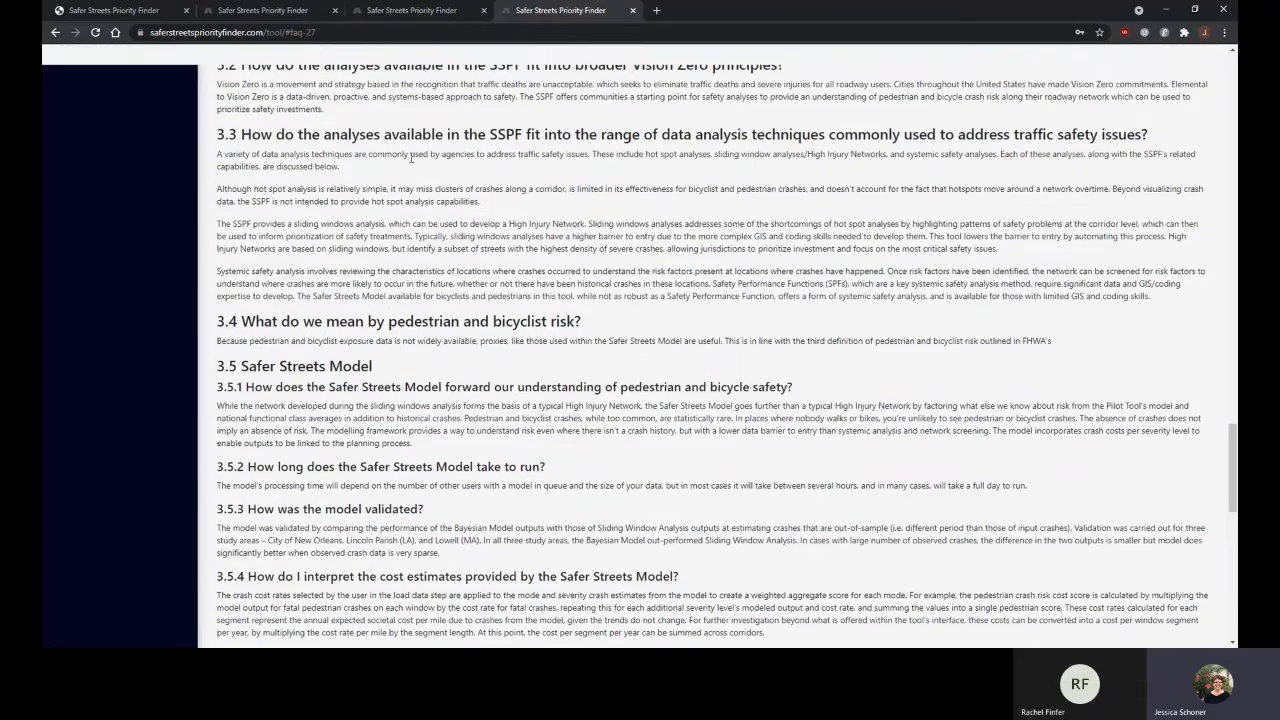
pyautogui.scroll(1, 410, 157)
pyautogui.scroll(2, 441, 356)
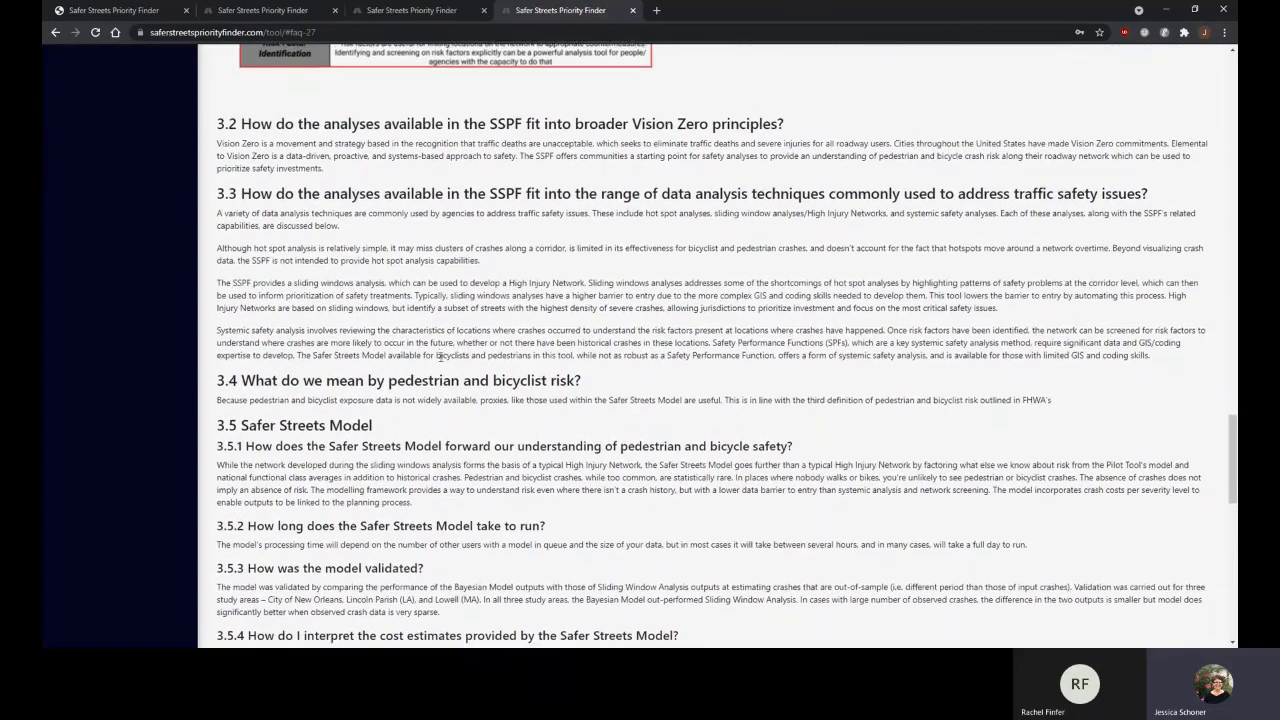
pyautogui.scroll(4, 441, 356)
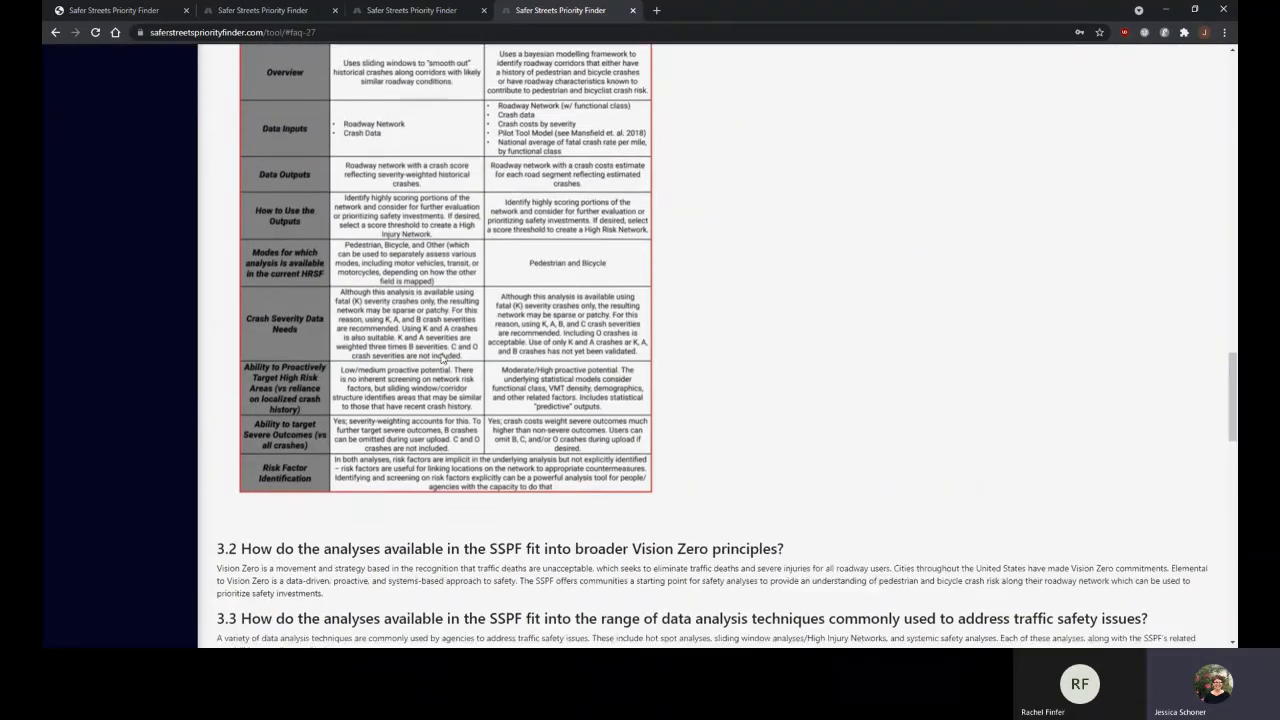
pyautogui.scroll(-6, 441, 356)
pyautogui.scroll(-9, 441, 356)
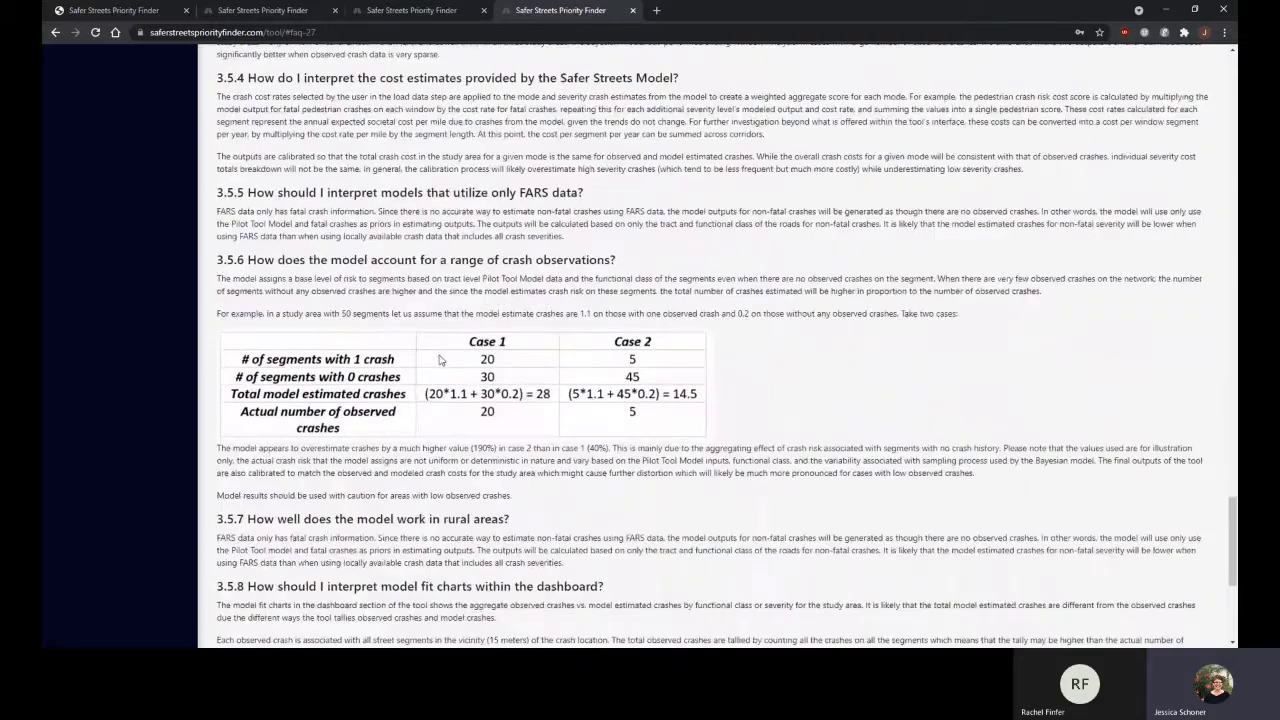
pyautogui.scroll(-2, 445, 360)
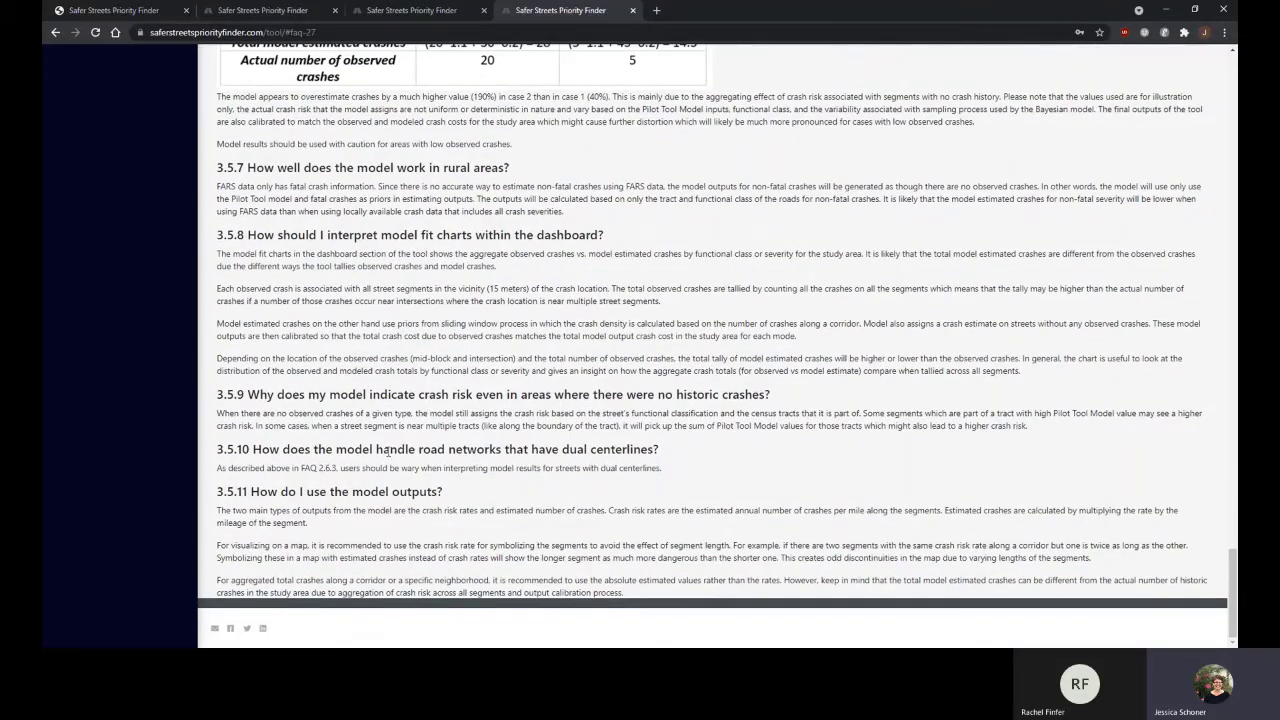
pyautogui.moveTo(270, 451); pyautogui.dragTo(586, 468)
pyautogui.click(586, 468)
# Step: Open the Safer Streets Model analysis and examine the Estimated Pedestrian Crash Cost map around New Orleans
pyautogui.click(282, 13)
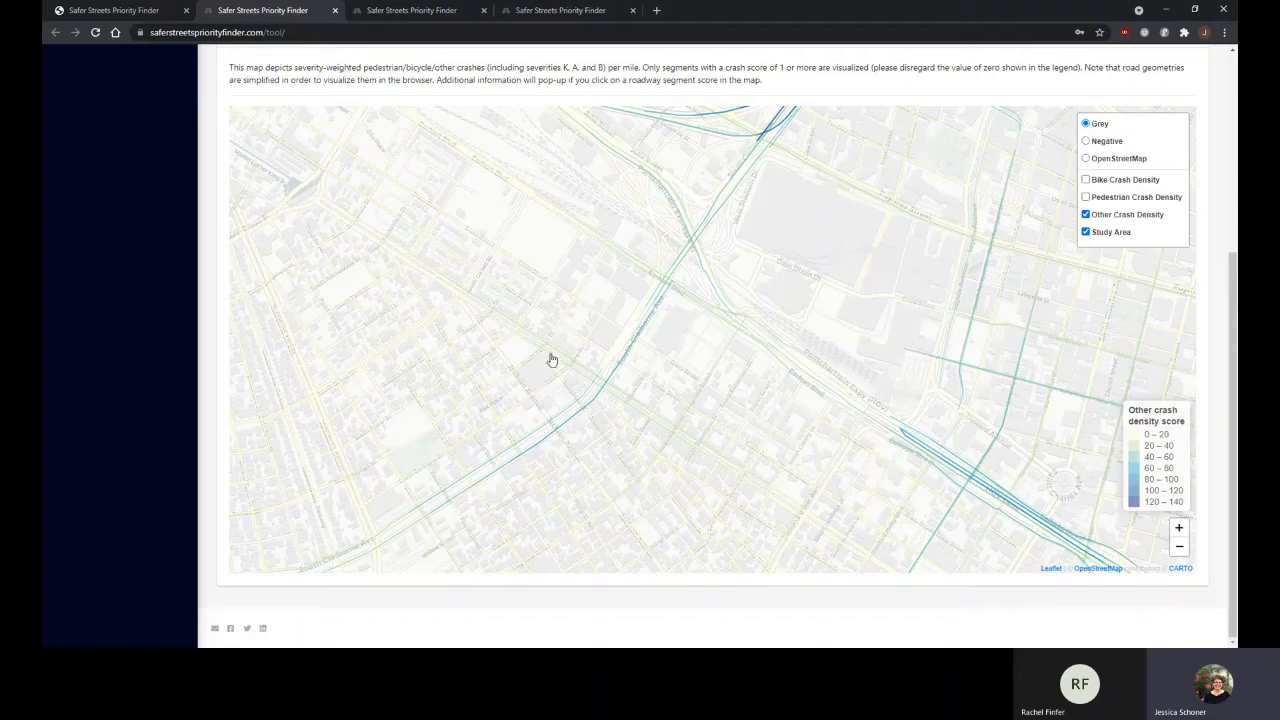
pyautogui.scroll(3, 1222, 180)
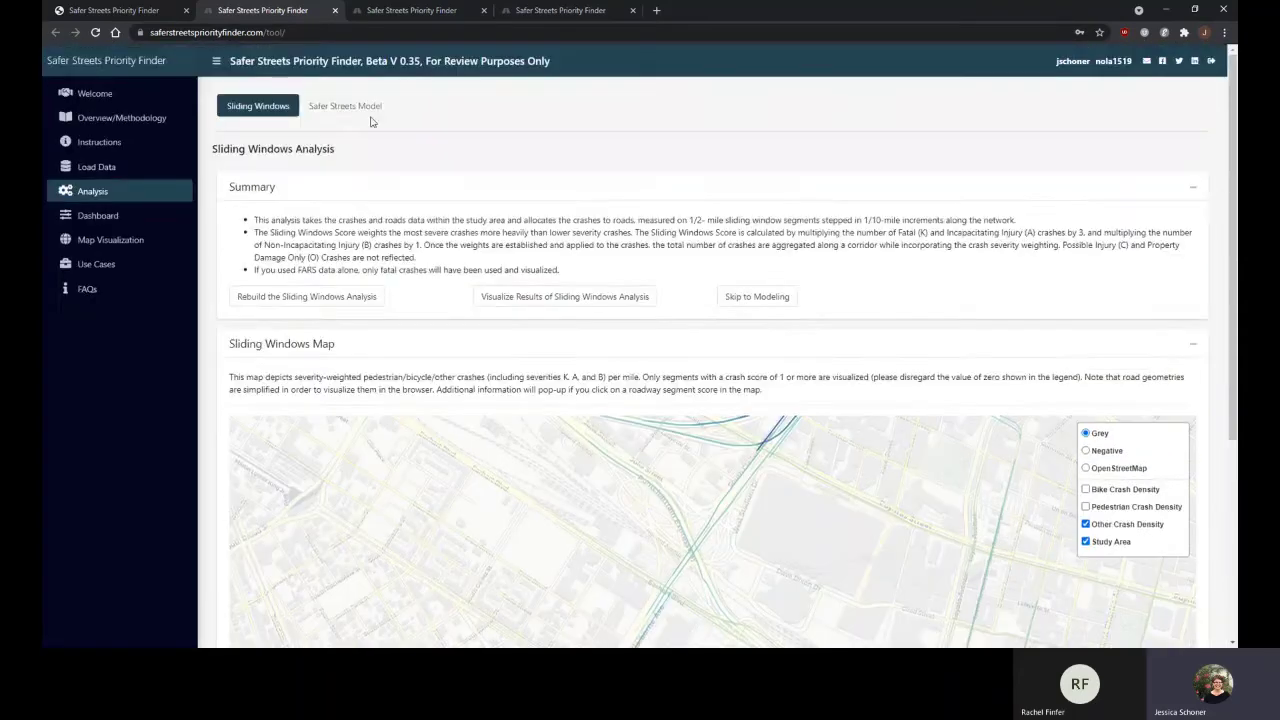
pyautogui.click(368, 110)
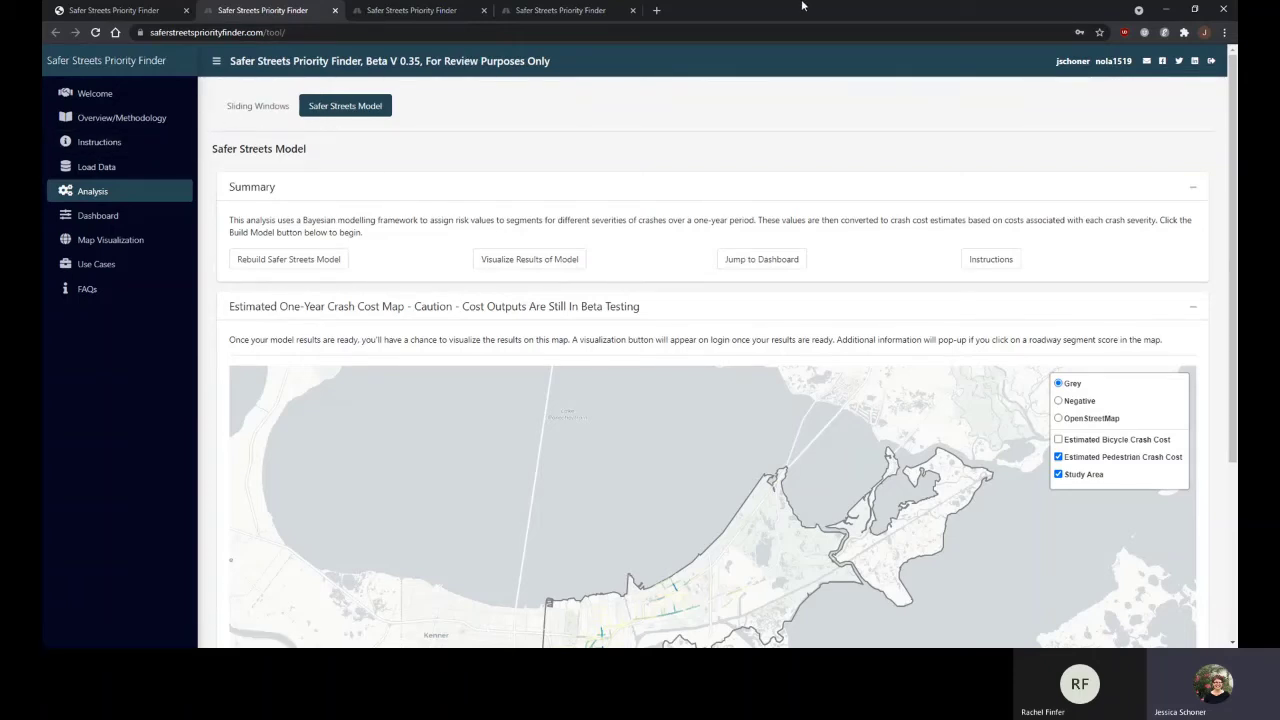
pyautogui.scroll(-3, 1163, 295)
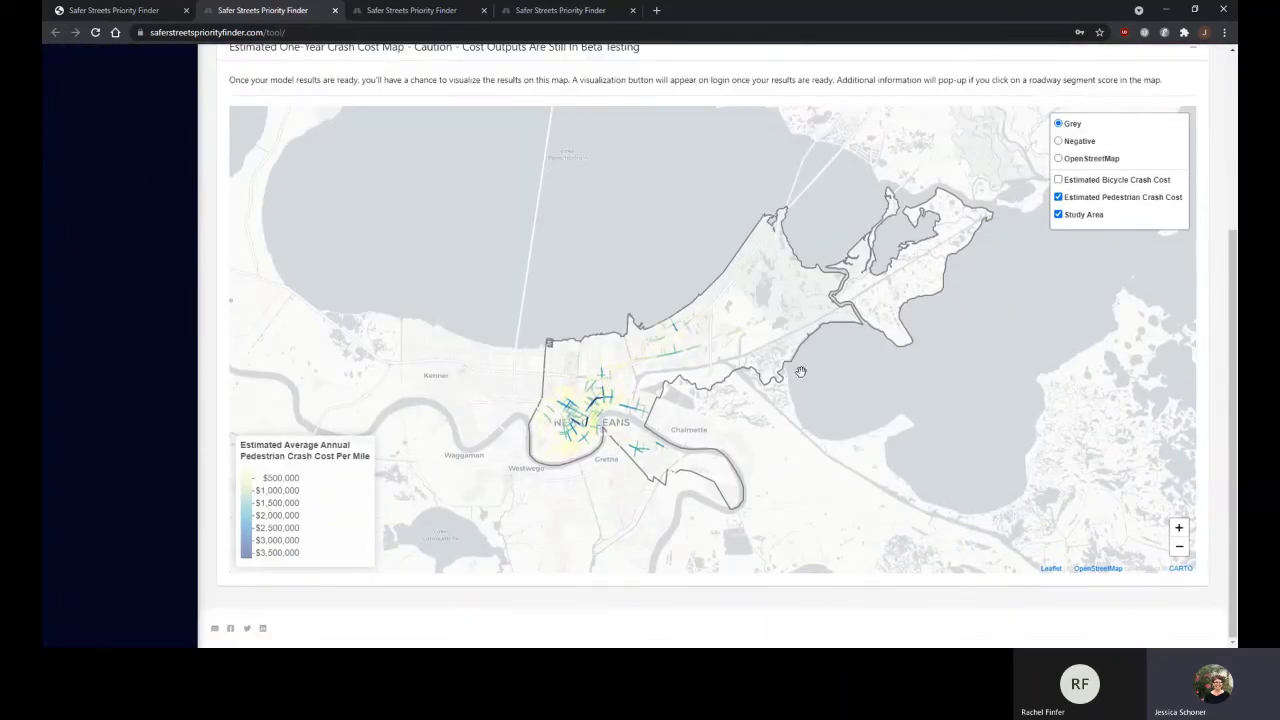
pyautogui.scroll(1, 604, 430)
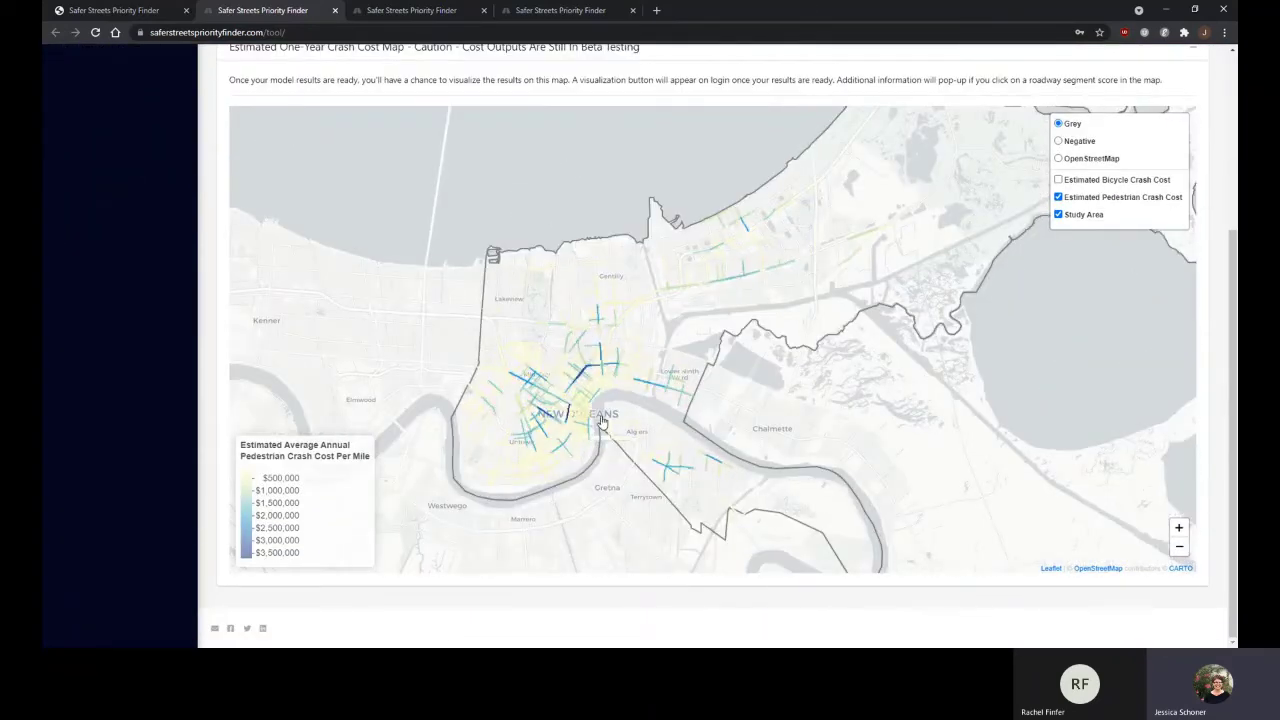
pyautogui.scroll(1, 601, 422)
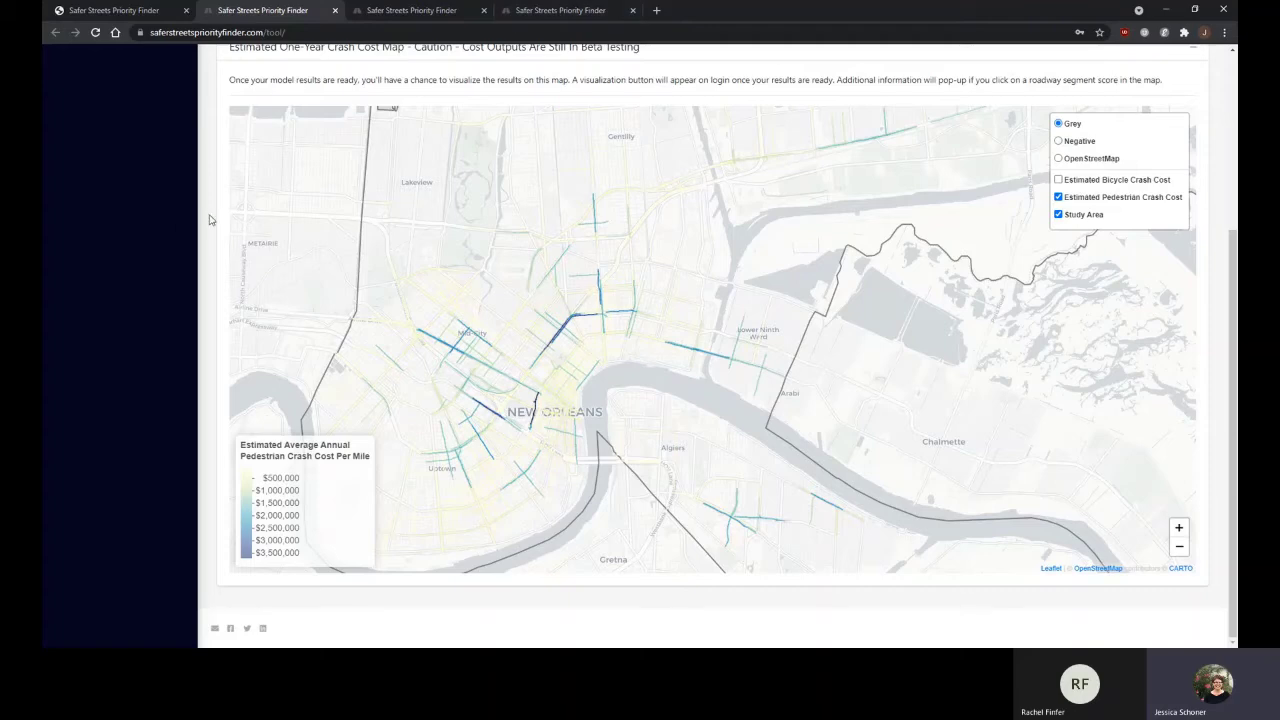
# Step: Read the Safer Streets Model (Beta) and Modelling Framework sections of the Overview and Methodology documentation
pyautogui.scroll(2, 209, 219)
pyautogui.scroll(-2, 209, 219)
pyautogui.scroll(1, 1224, 209)
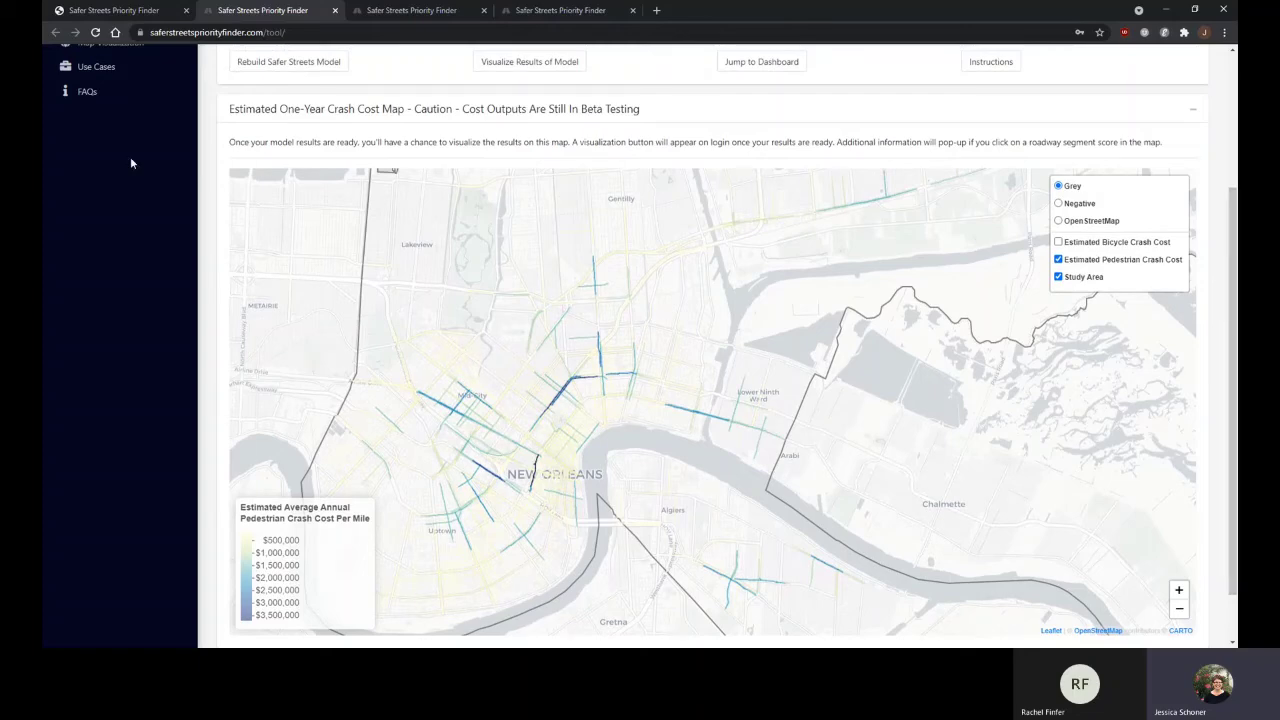
pyautogui.scroll(1, 213, 162)
pyautogui.scroll(1, 213, 162)
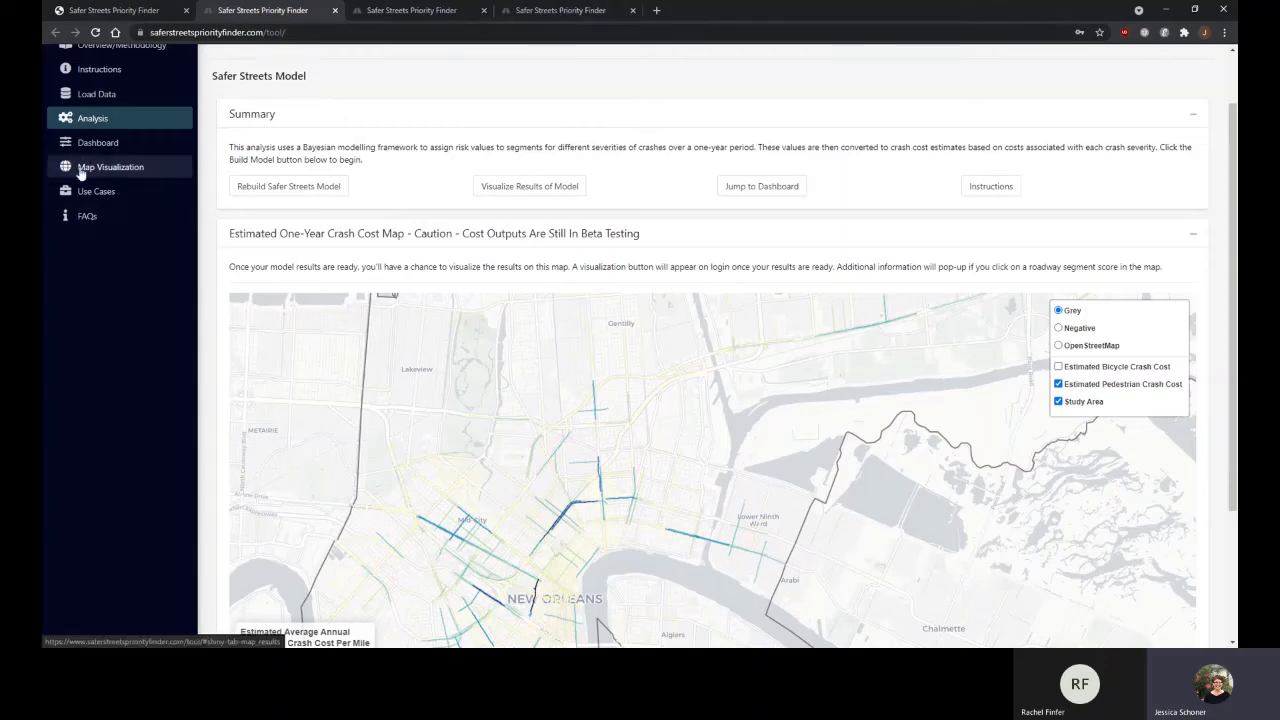
pyautogui.click(405, 10)
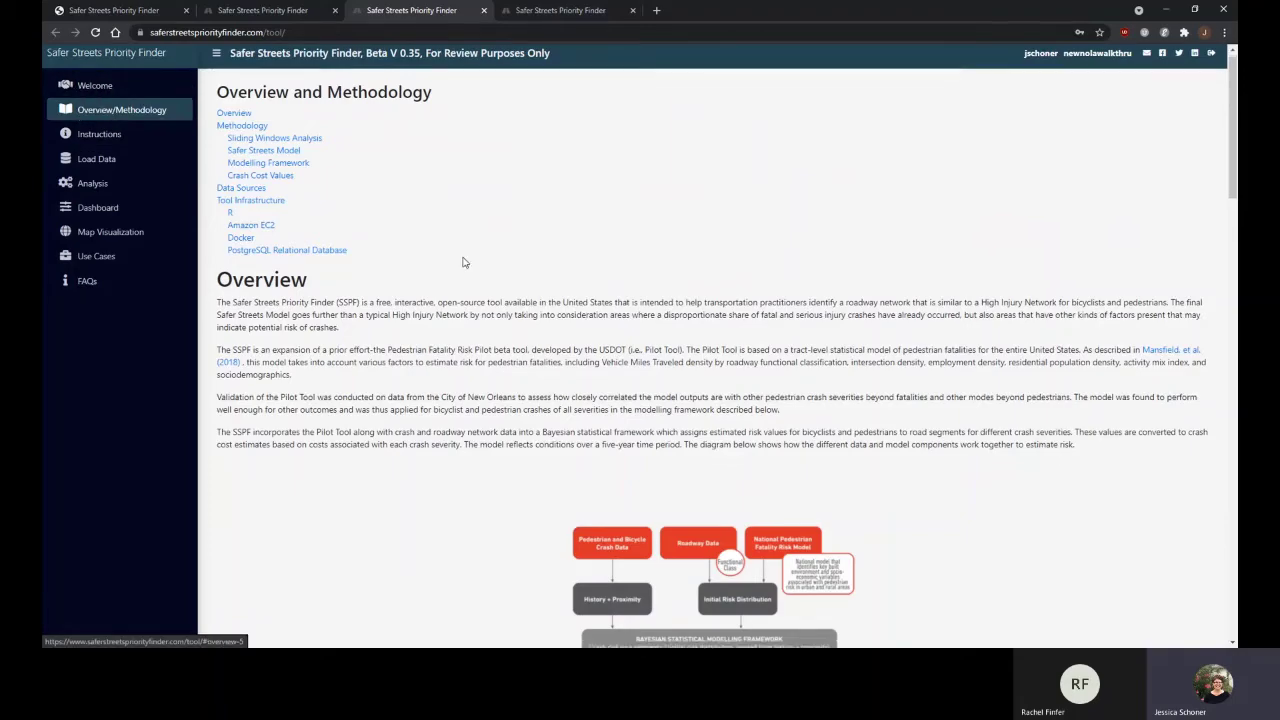
pyautogui.scroll(-1, 360, 215)
pyautogui.scroll(-20, 360, 215)
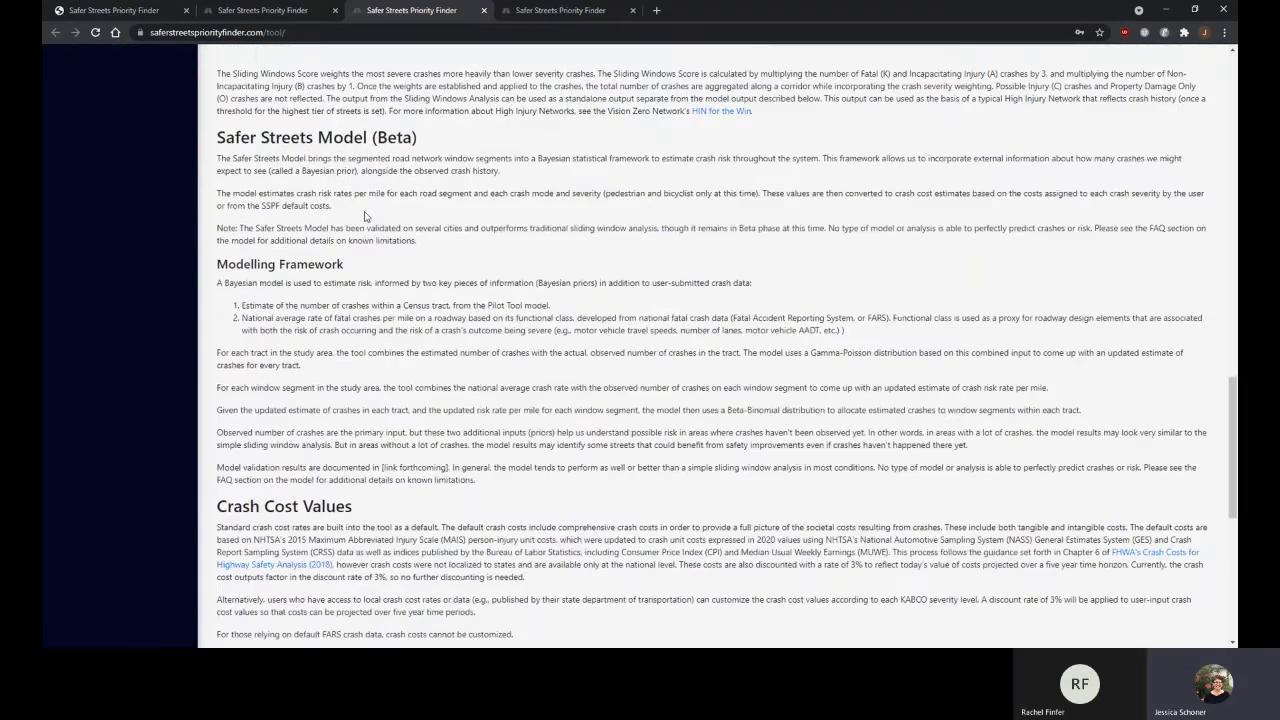
pyautogui.scroll(6, 367, 215)
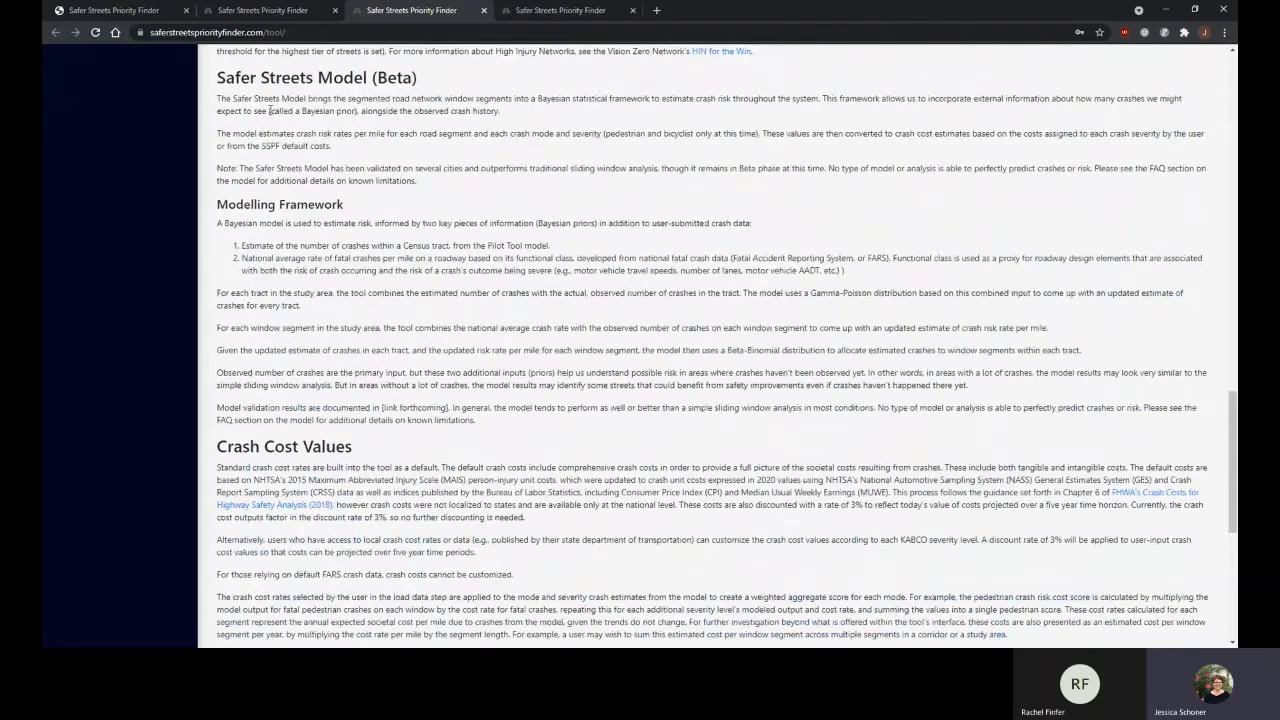
pyautogui.moveTo(270, 110); pyautogui.dragTo(349, 258)
pyautogui.click(528, 341)
# Step: Review the Crash Cost Values and Data Sources sections, and return to the start of the methodology page
pyautogui.scroll(-1, 336, 455)
pyautogui.scroll(-2, 282, 398)
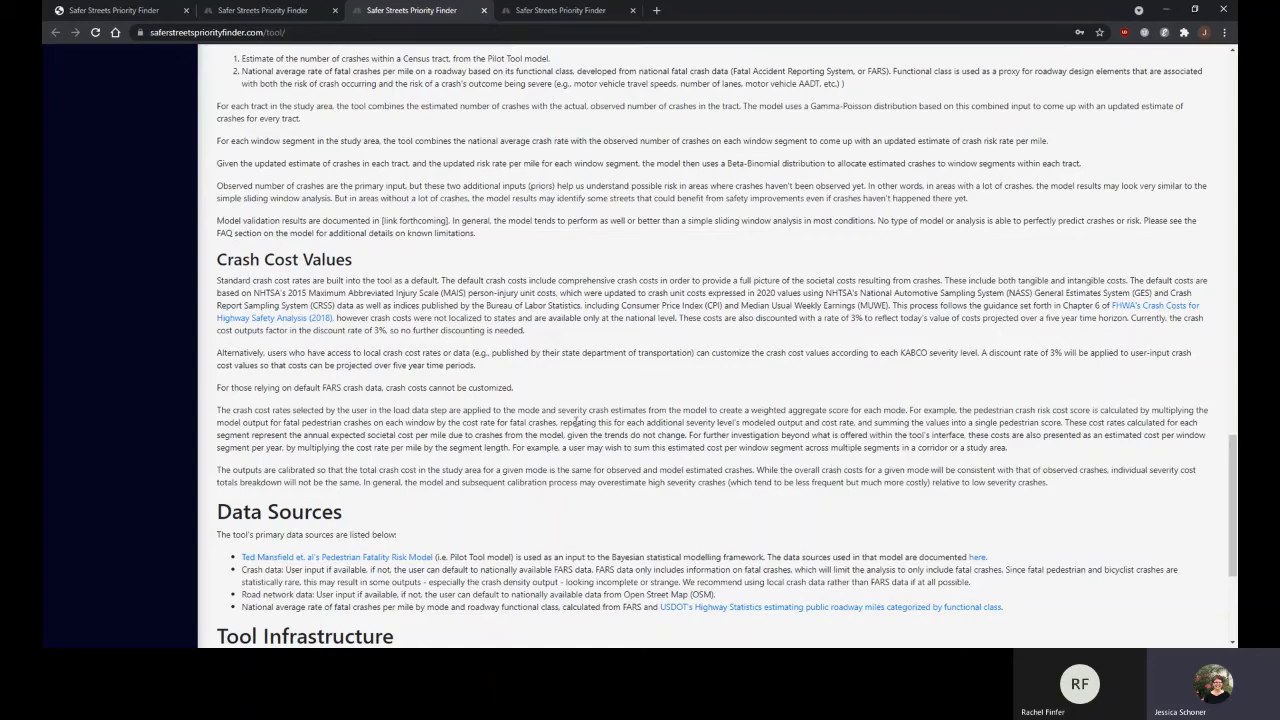
pyautogui.scroll(-3, 549, 331)
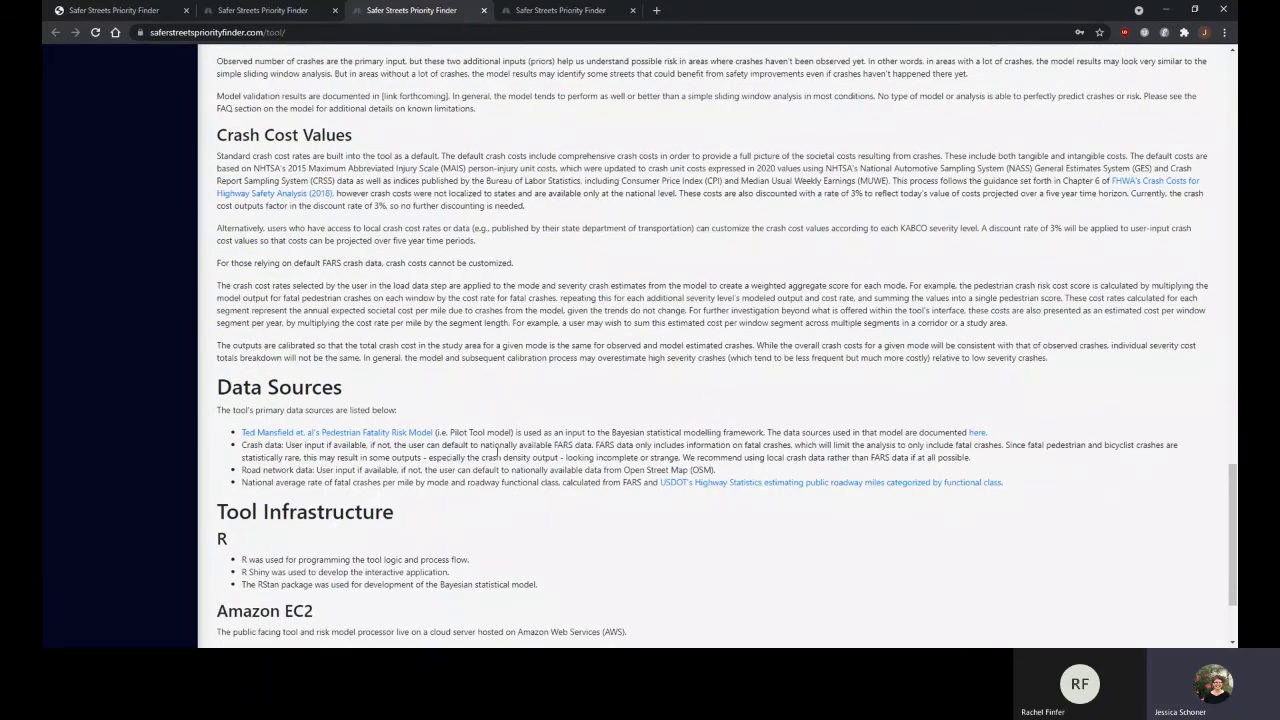
pyautogui.scroll(7, 498, 452)
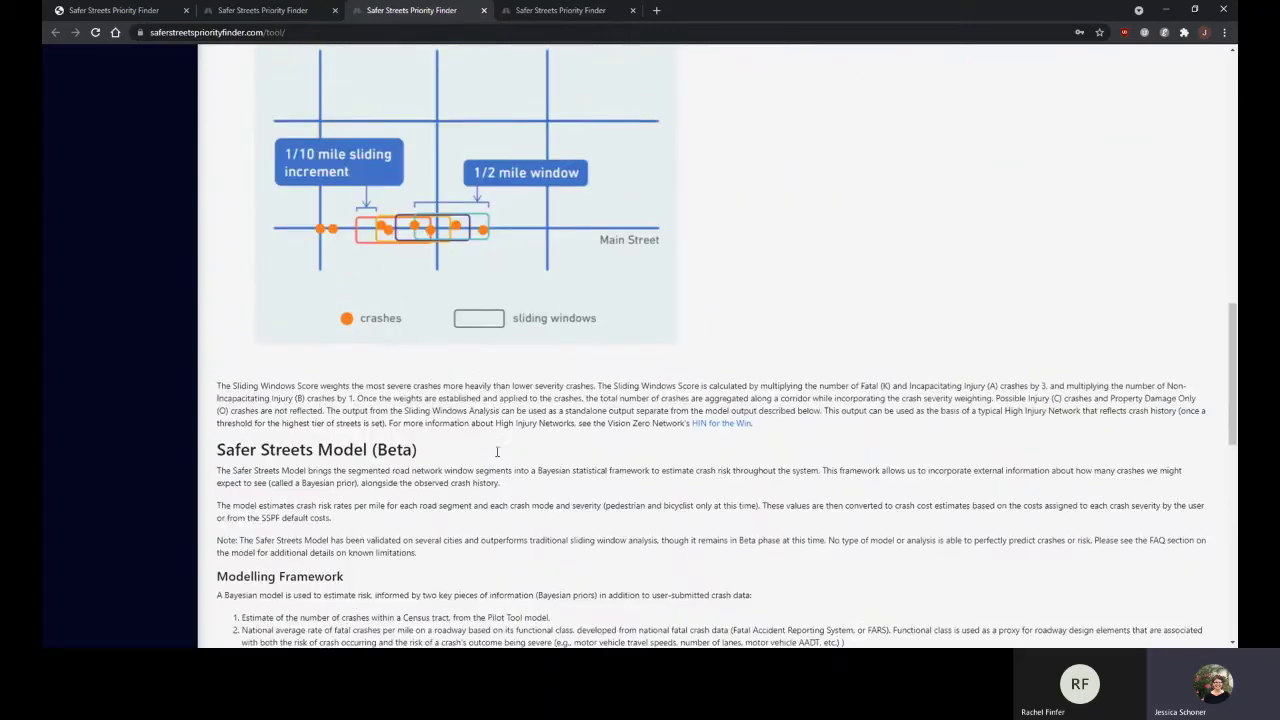
pyautogui.scroll(10, 496, 452)
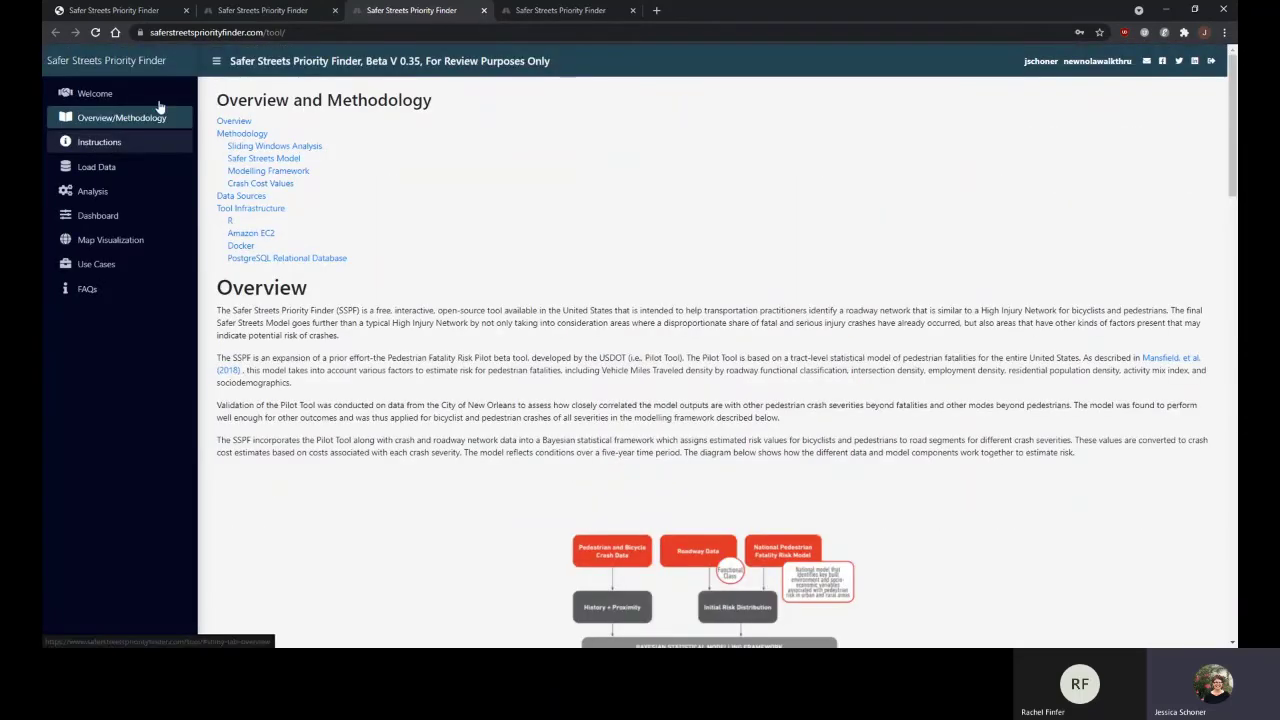
# Step: Look at the Dashboard for the completed New Orleans analysis, and open the Map Visualization page
pyautogui.click(294, 14)
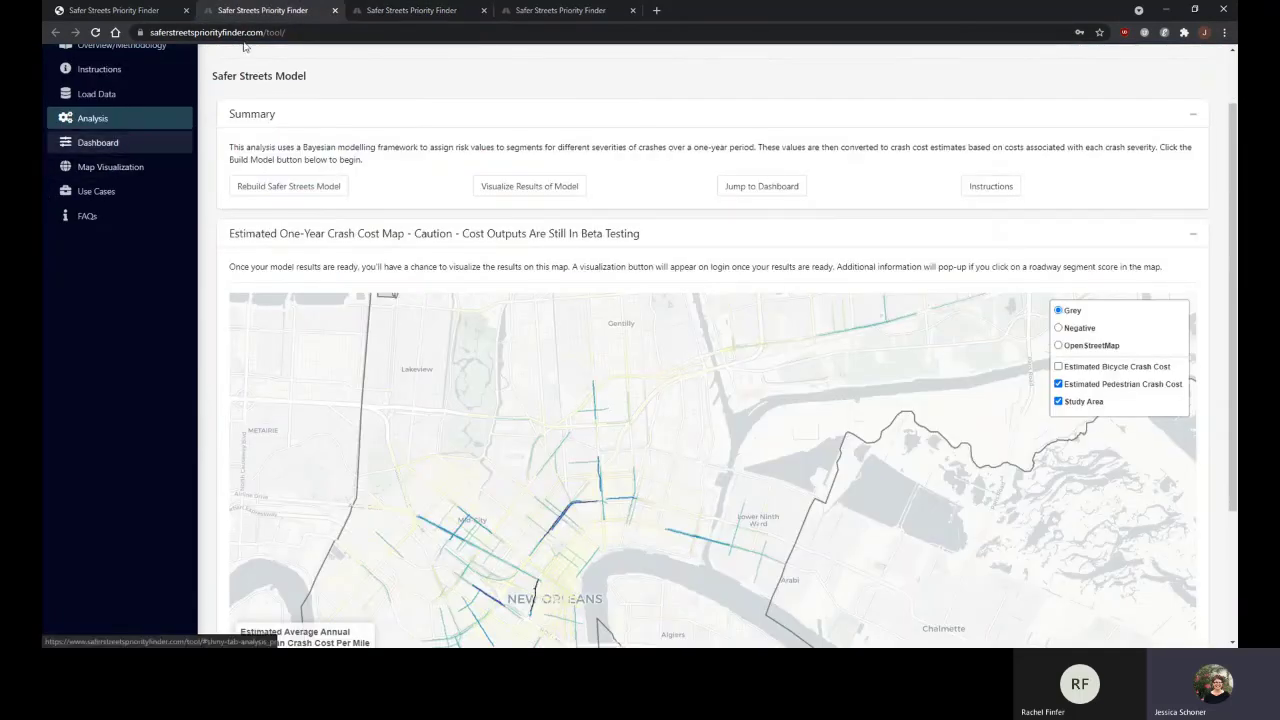
pyautogui.click(88, 143)
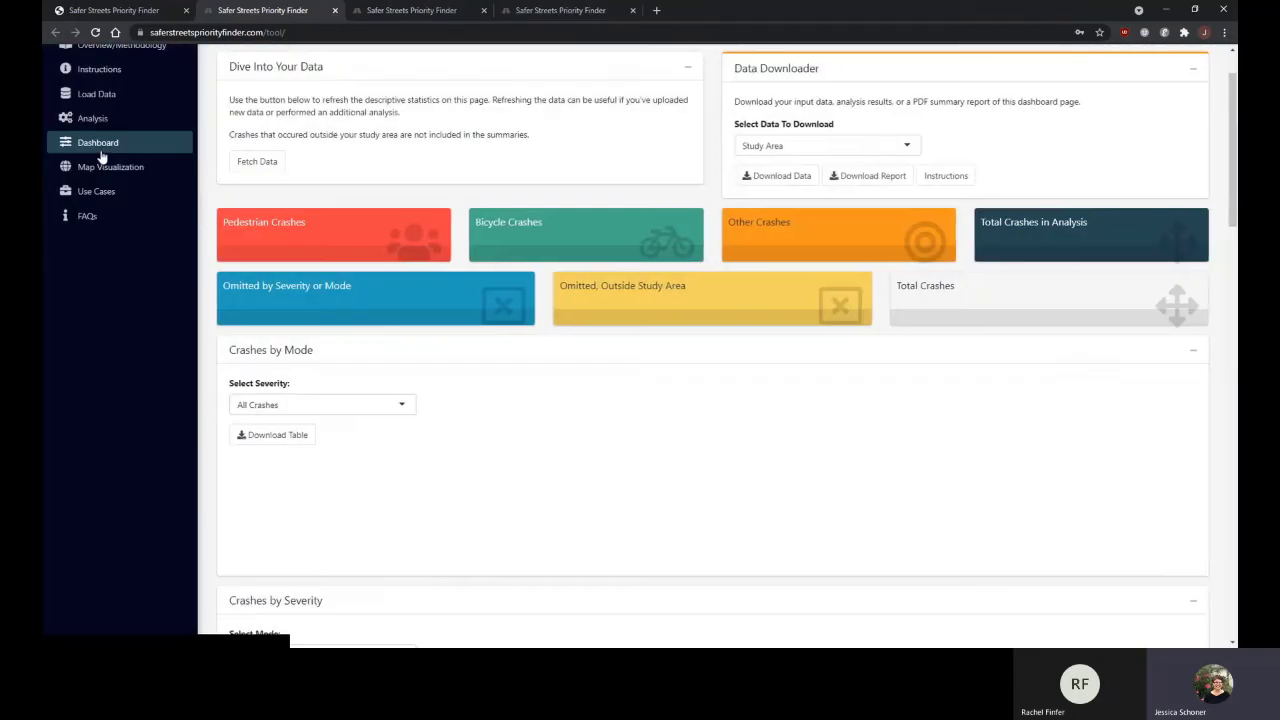
pyautogui.click(100, 167)
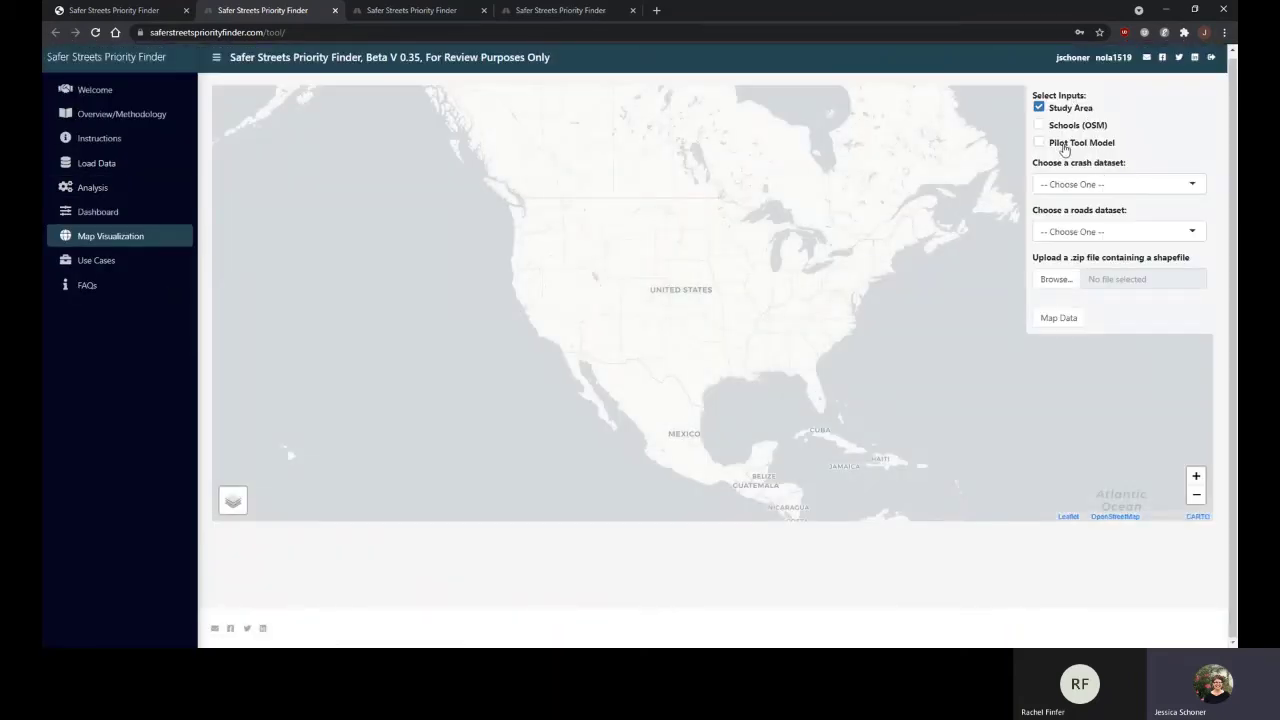
# Step: Map the Pilot Tool Model without the Study Area, using Pedestrian Crash data and the Model: Estimated Pedestrian Crash Rate roads dataset
pyautogui.click(1065, 146)
pyautogui.click(1040, 108)
pyautogui.click(1069, 188)
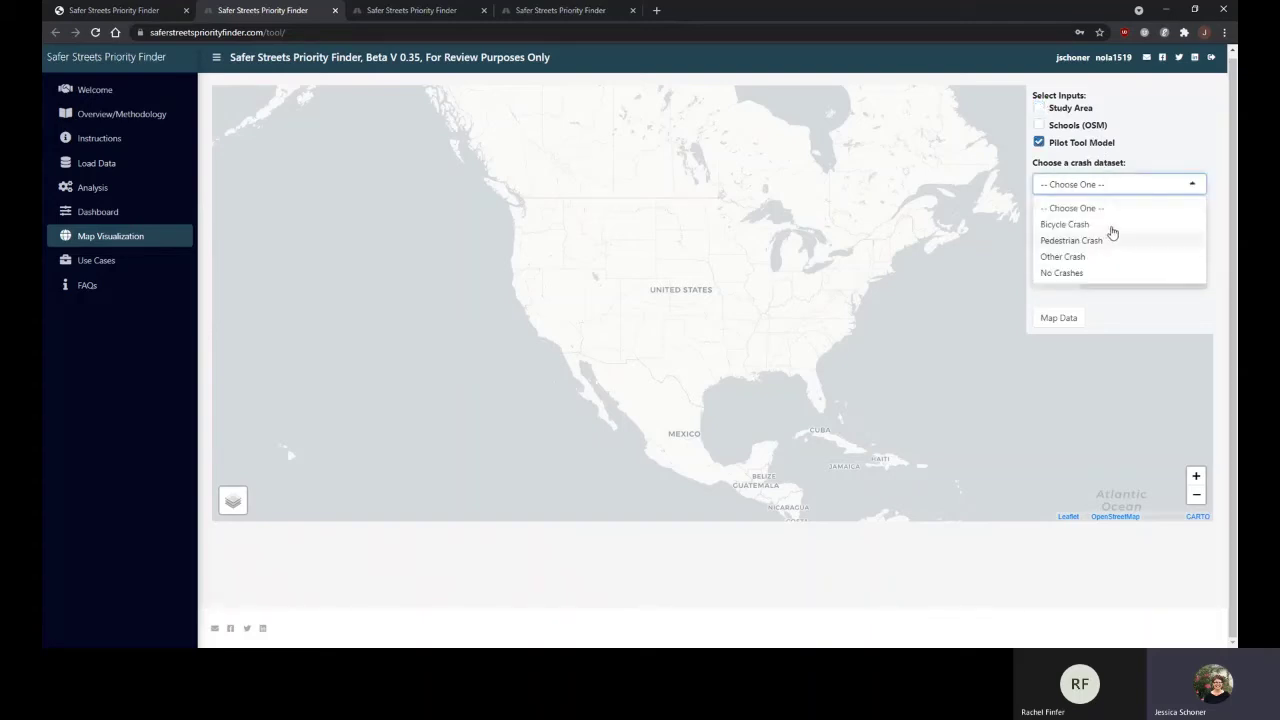
pyautogui.click(1088, 243)
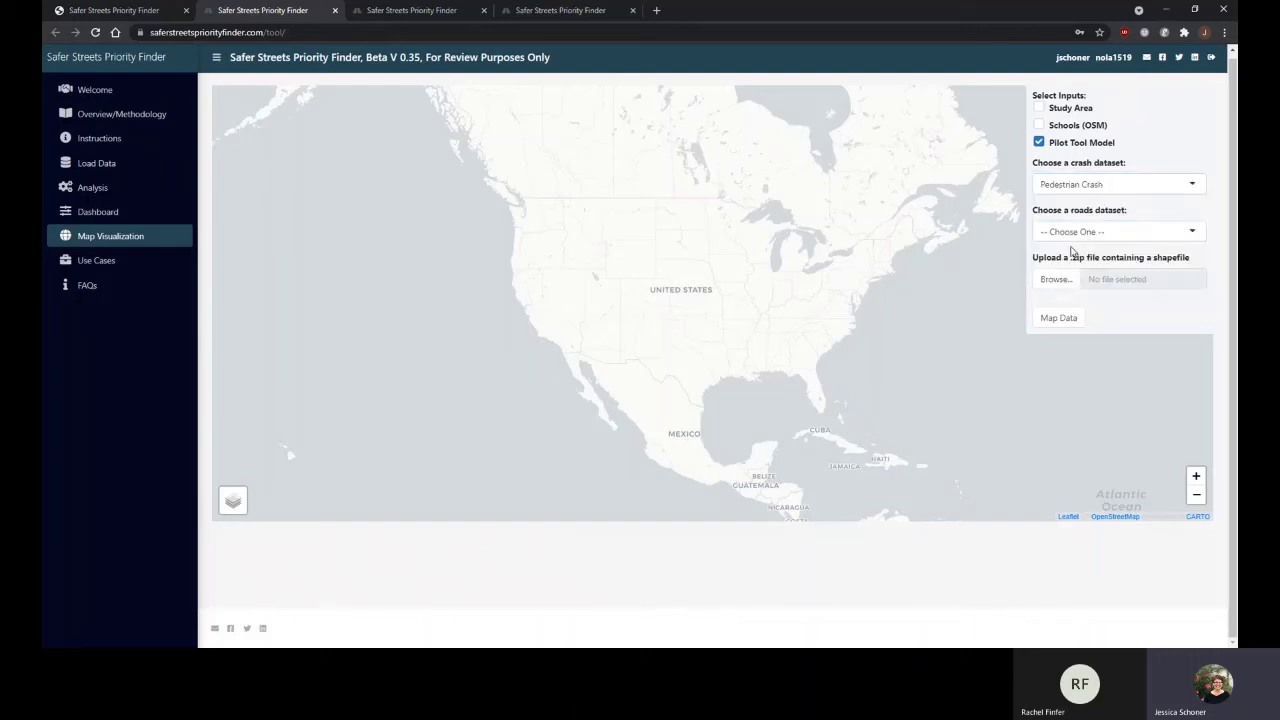
pyautogui.click(1104, 232)
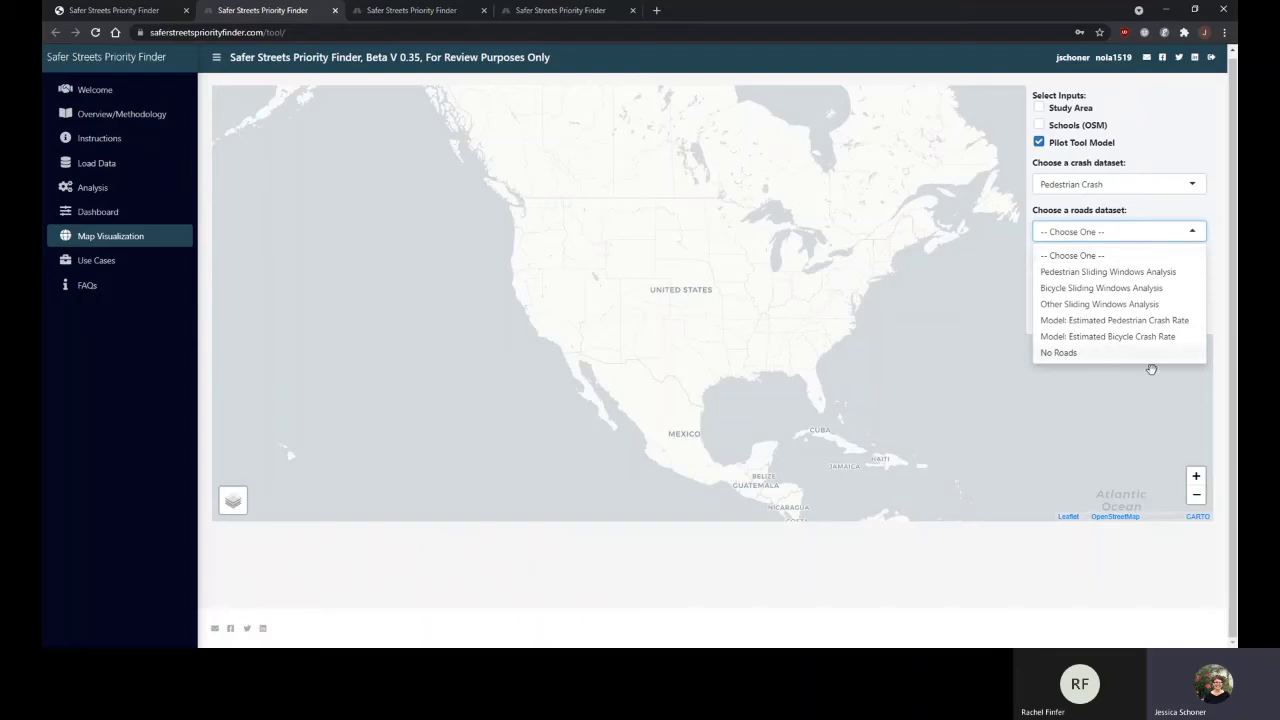
pyautogui.click(1115, 321)
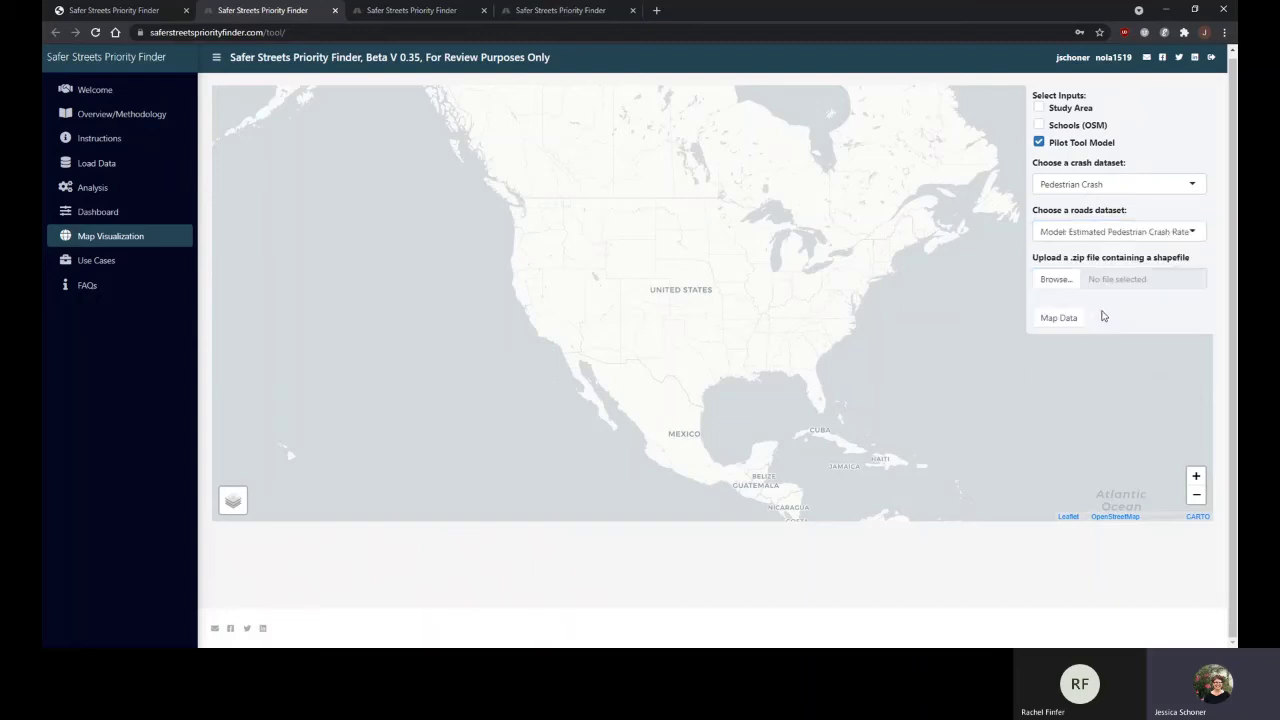
pyautogui.click(1060, 318)
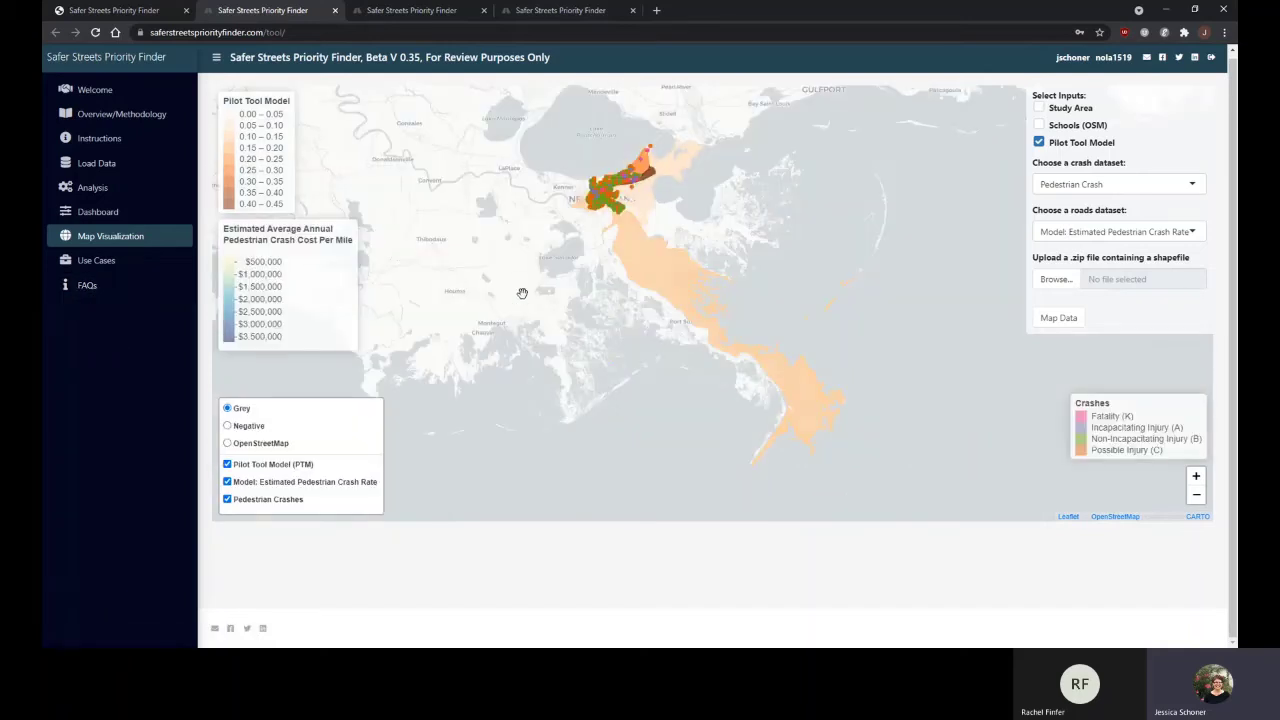
# Step: Examine the Pilot Tool Model tracts and pedestrian crash locations around New Orleans up close
pyautogui.moveTo(615, 178); pyautogui.dragTo(682, 290)
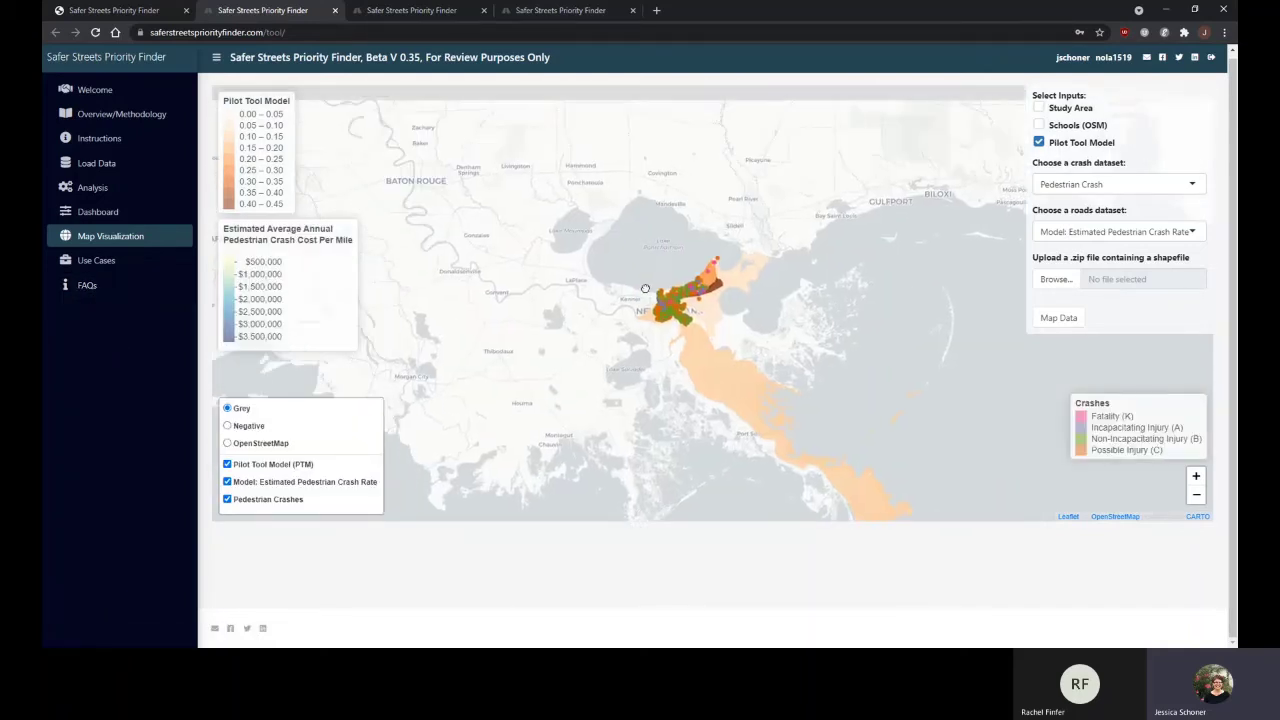
pyautogui.scroll(3, 682, 290)
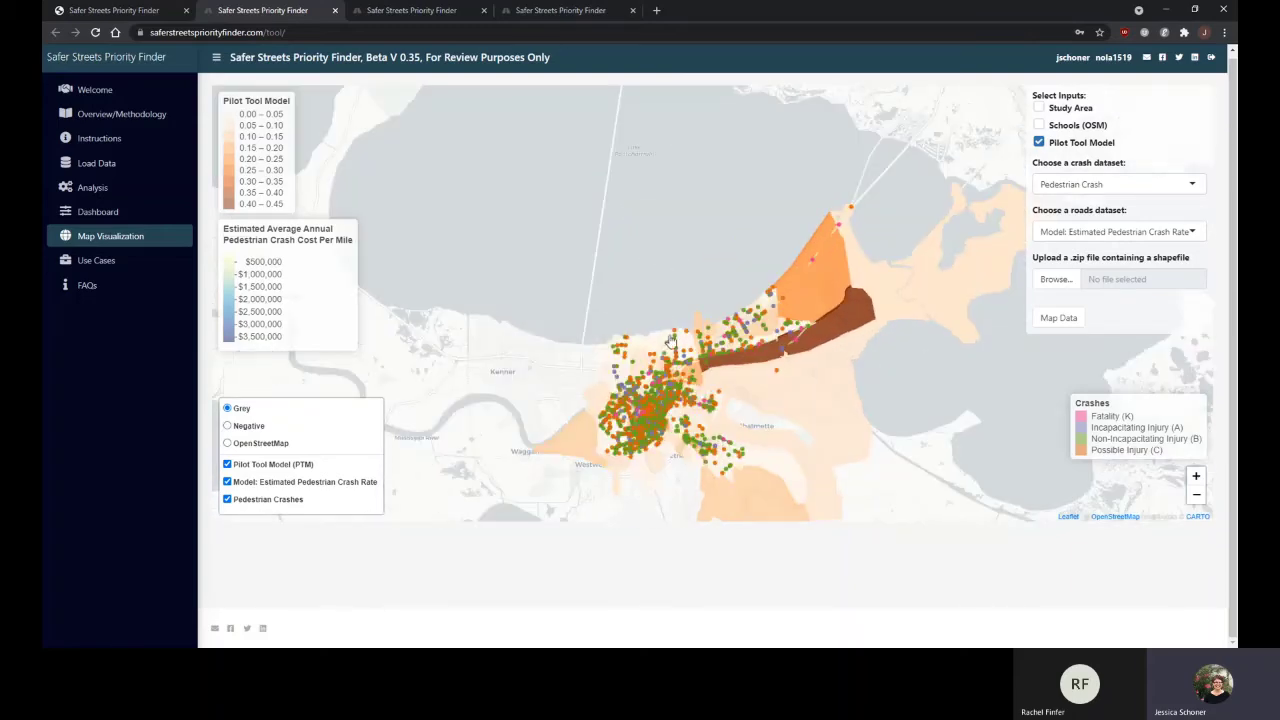
pyautogui.scroll(1, 668, 340)
pyautogui.moveTo(830, 436); pyautogui.dragTo(780, 354)
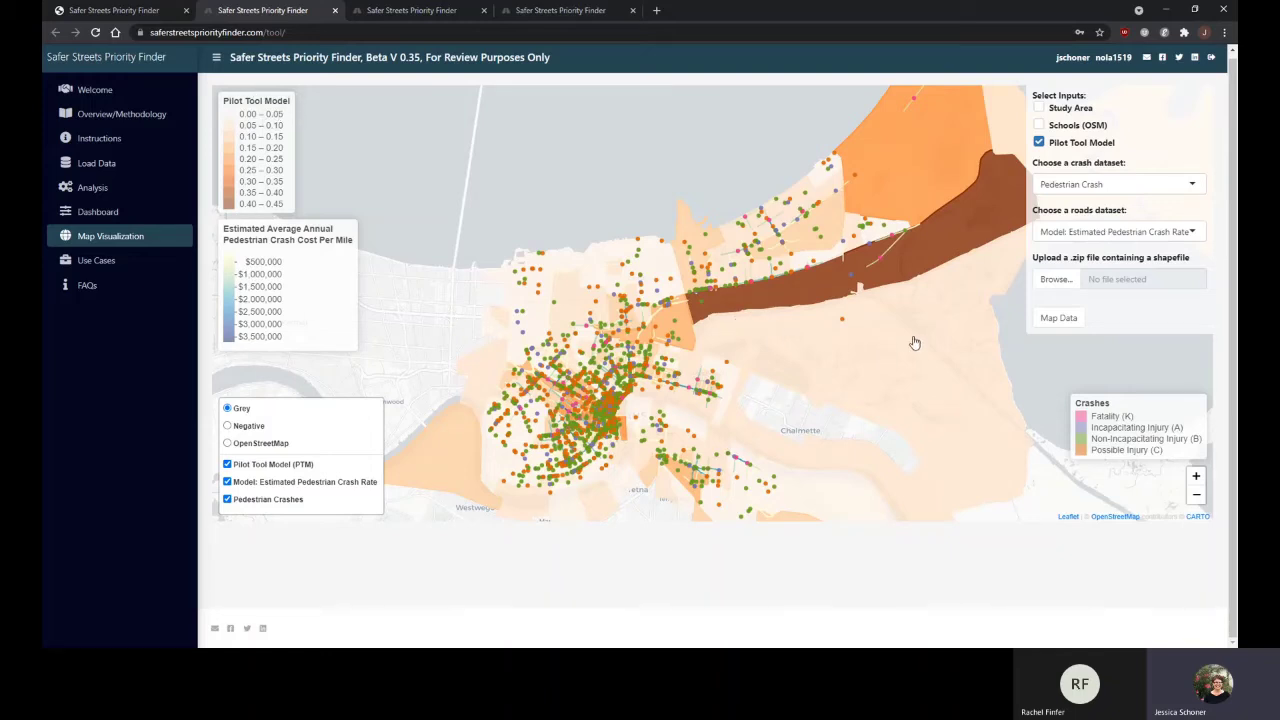
pyautogui.moveTo(965, 319); pyautogui.dragTo(910, 322)
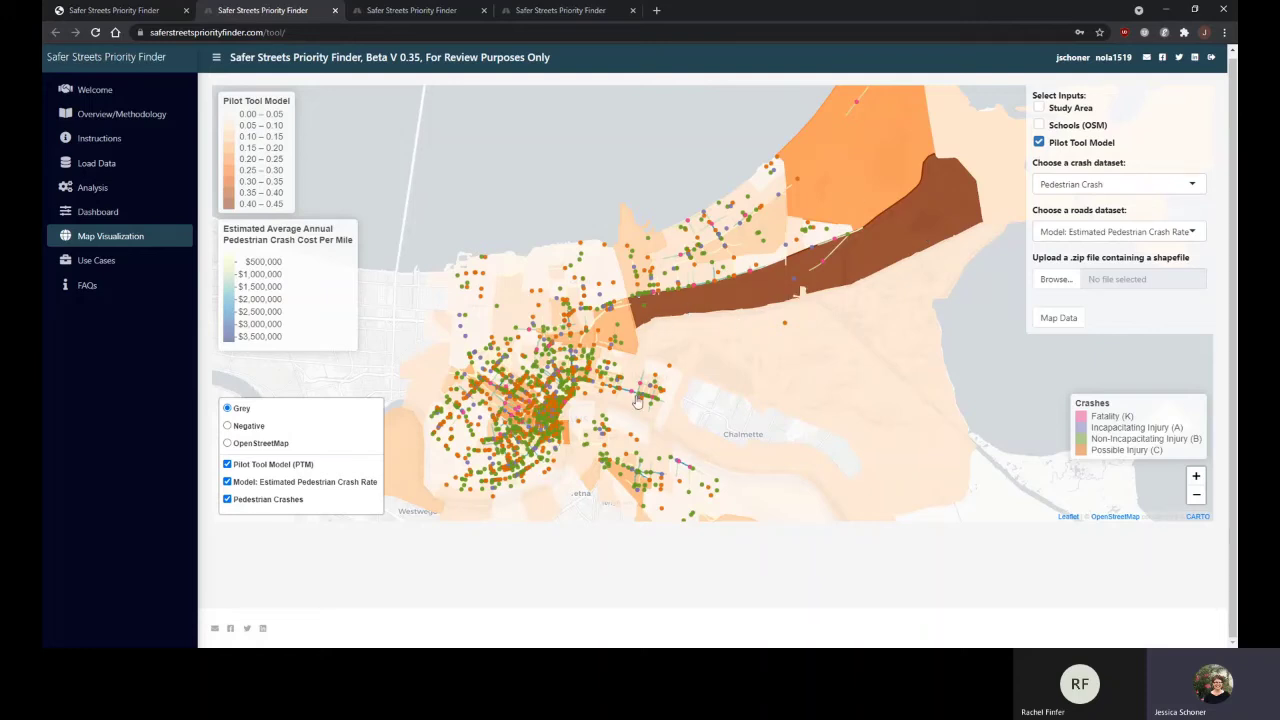
# Step: Compare the estimated street-level pedestrian risk with the Pilot Tool Model (PTM) layer hidden and shown, leaving that layer hidden
pyautogui.click(227, 464)
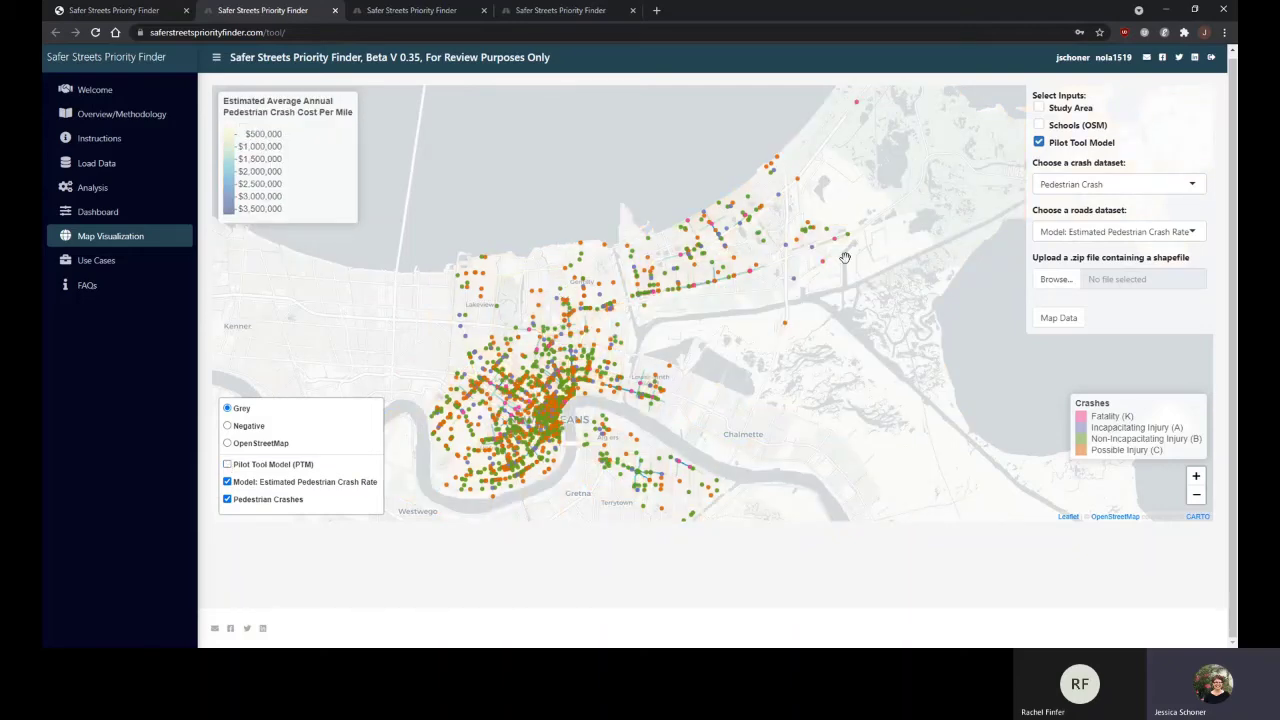
pyautogui.scroll(2, 723, 304)
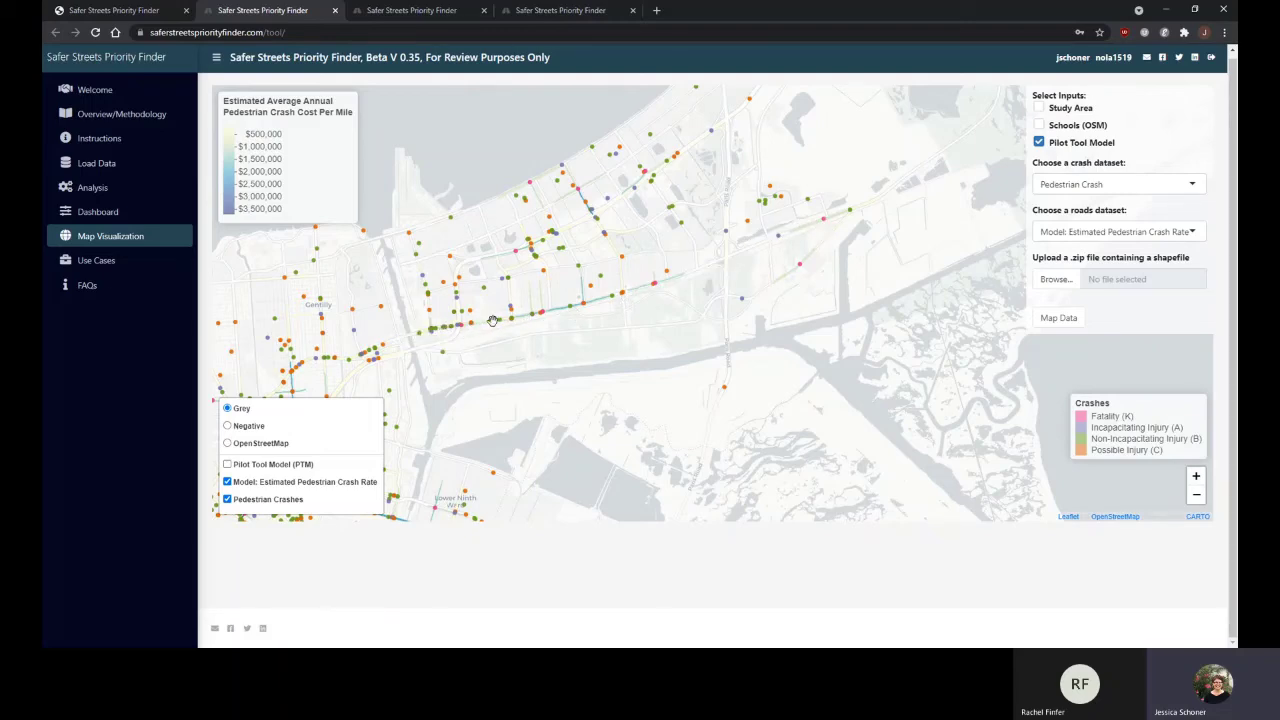
pyautogui.click(227, 465)
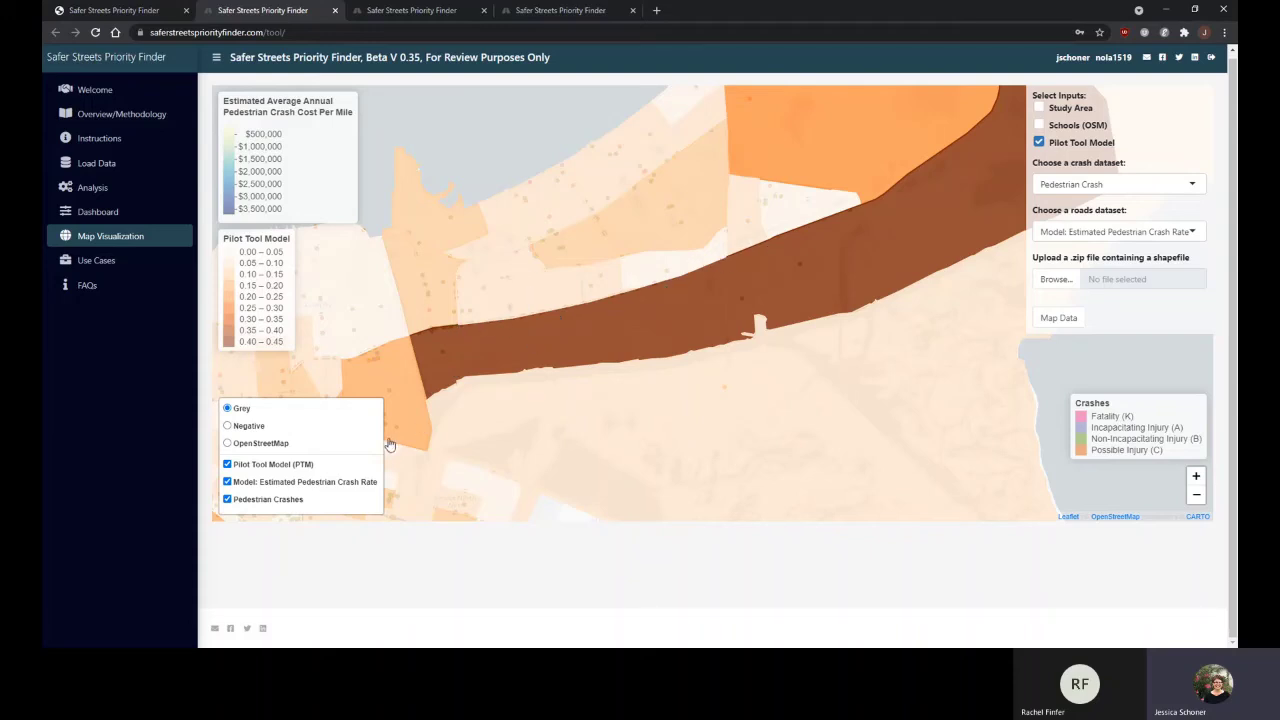
pyautogui.click(227, 464)
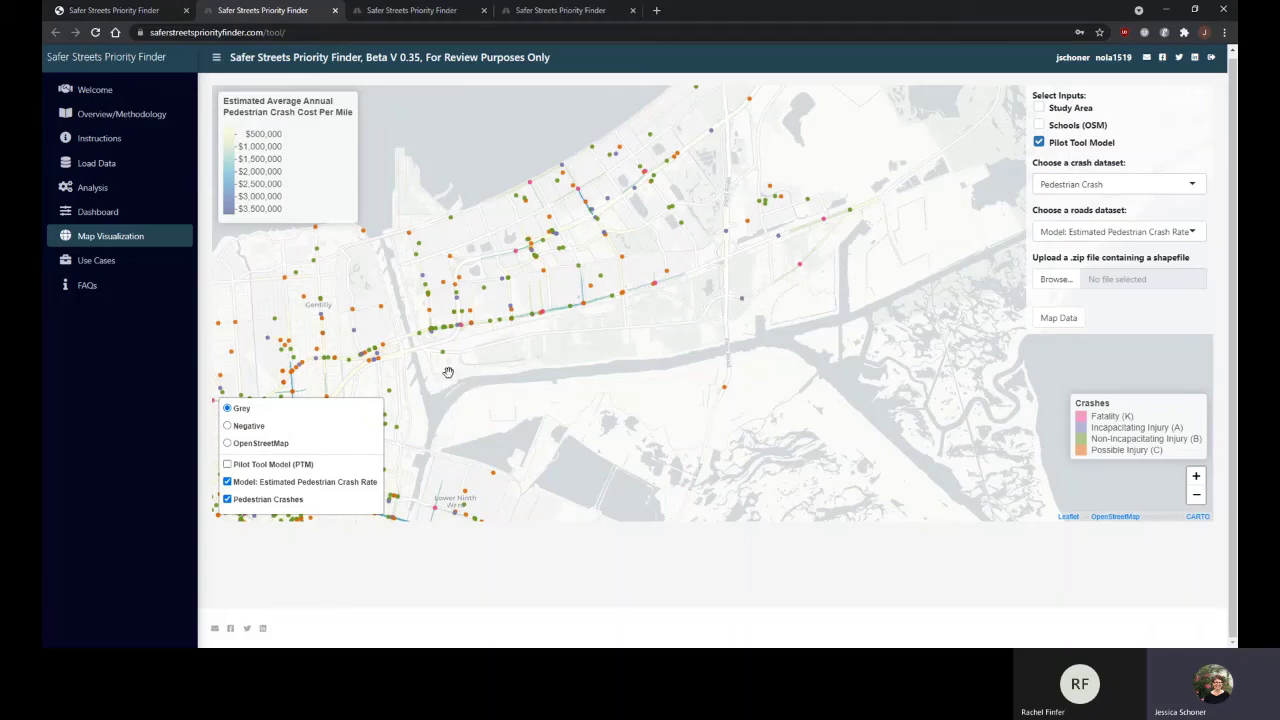
# Step: Read the Safer Streets Model FAQs from 3.5.4 to 3.5.11 on cost estimates, FARS data, rural areas and model outputs
pyautogui.click(548, 12)
pyautogui.scroll(1, 472, 367)
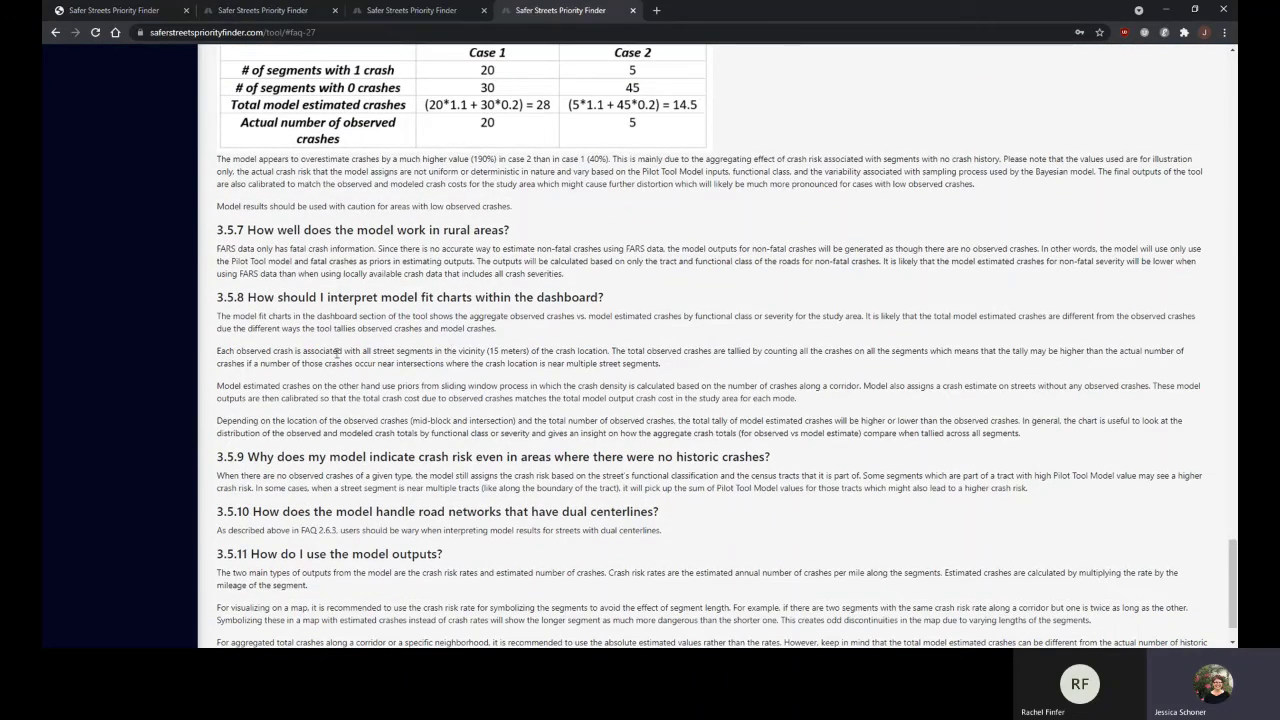
pyautogui.scroll(-1, 284, 231)
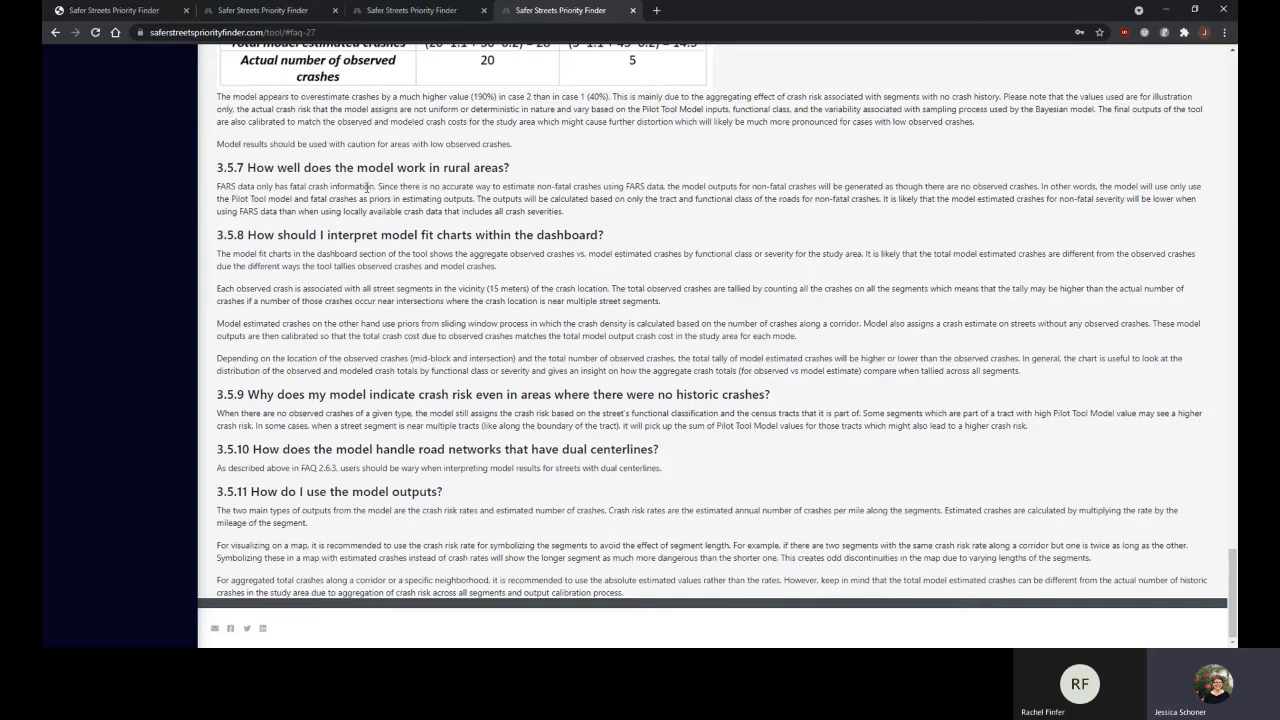
pyautogui.scroll(4, 769, 280)
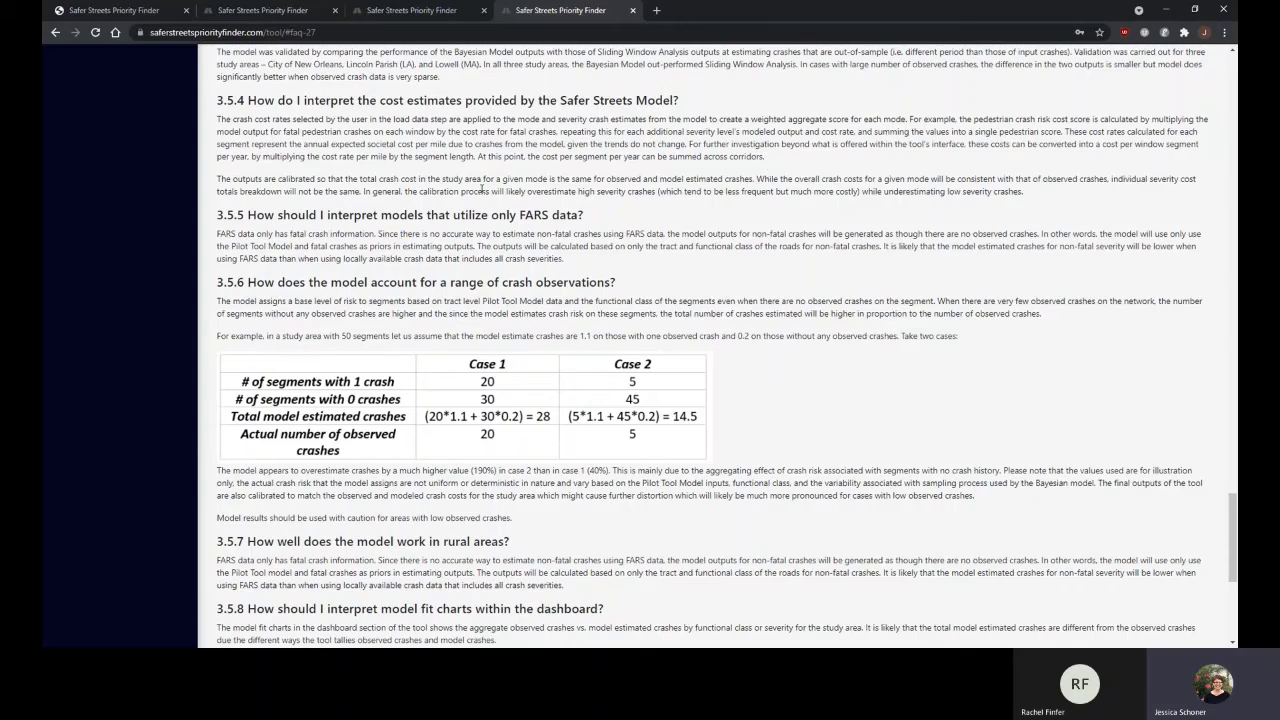
pyautogui.scroll(-1, 869, 196)
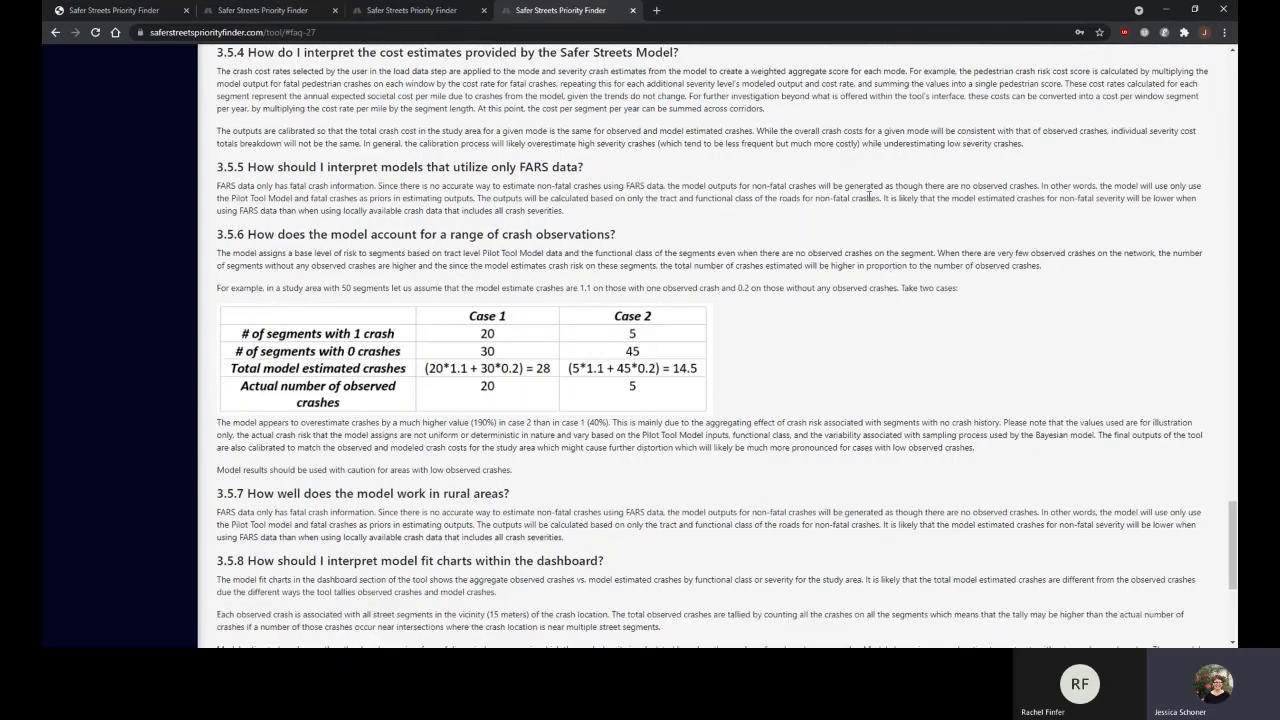
pyautogui.scroll(-3, 483, 298)
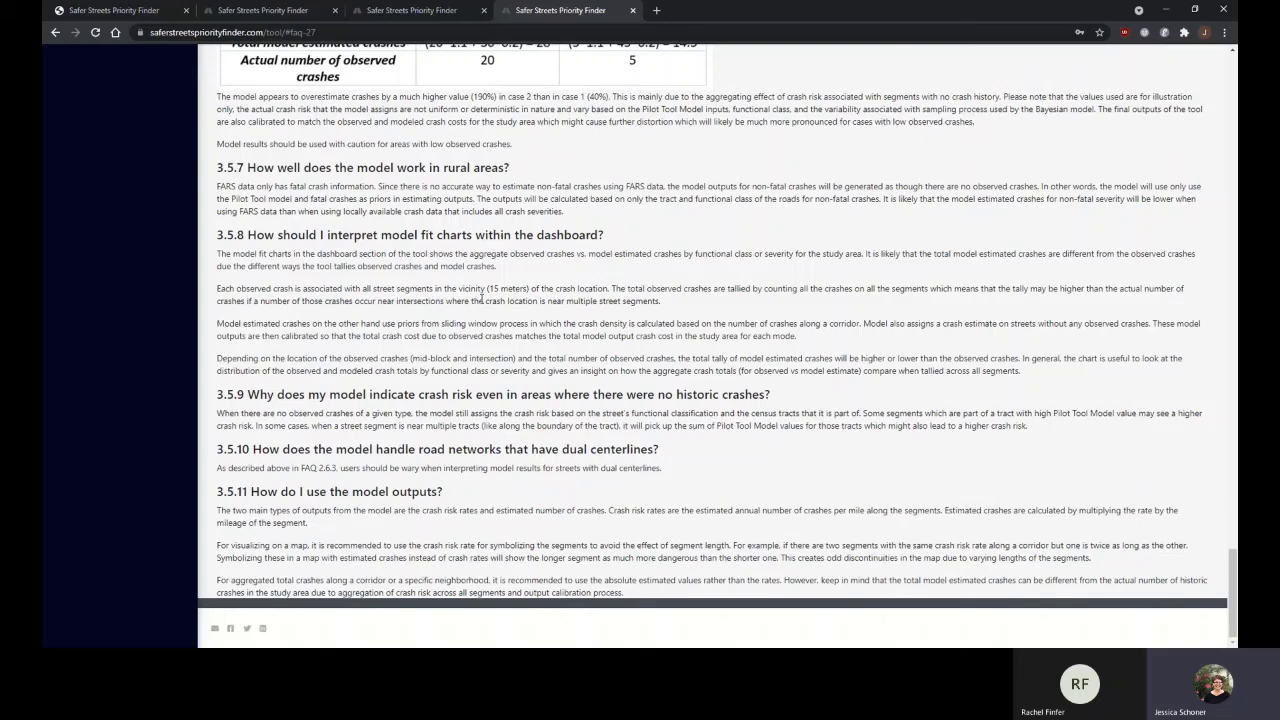
# Step: Return to the New Orleans analysis and refresh the descriptive statistics on the Dashboard
pyautogui.click(428, 11)
pyautogui.click(257, 11)
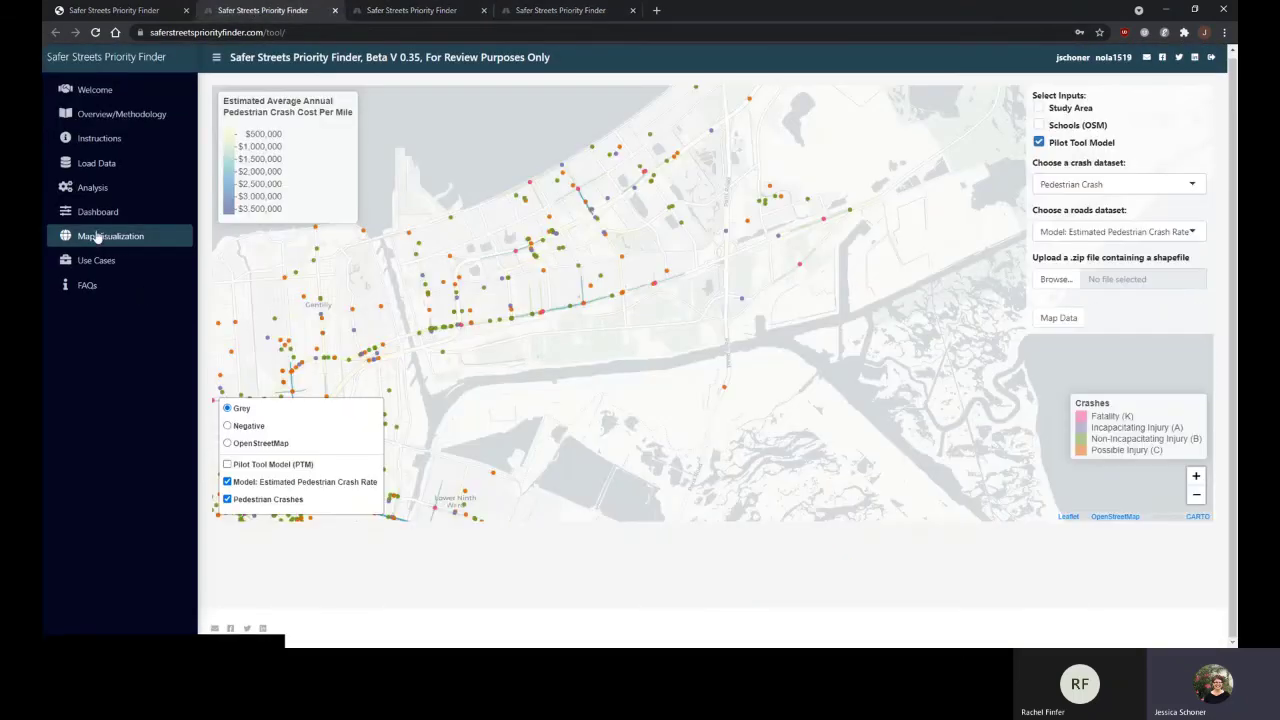
pyautogui.click(93, 214)
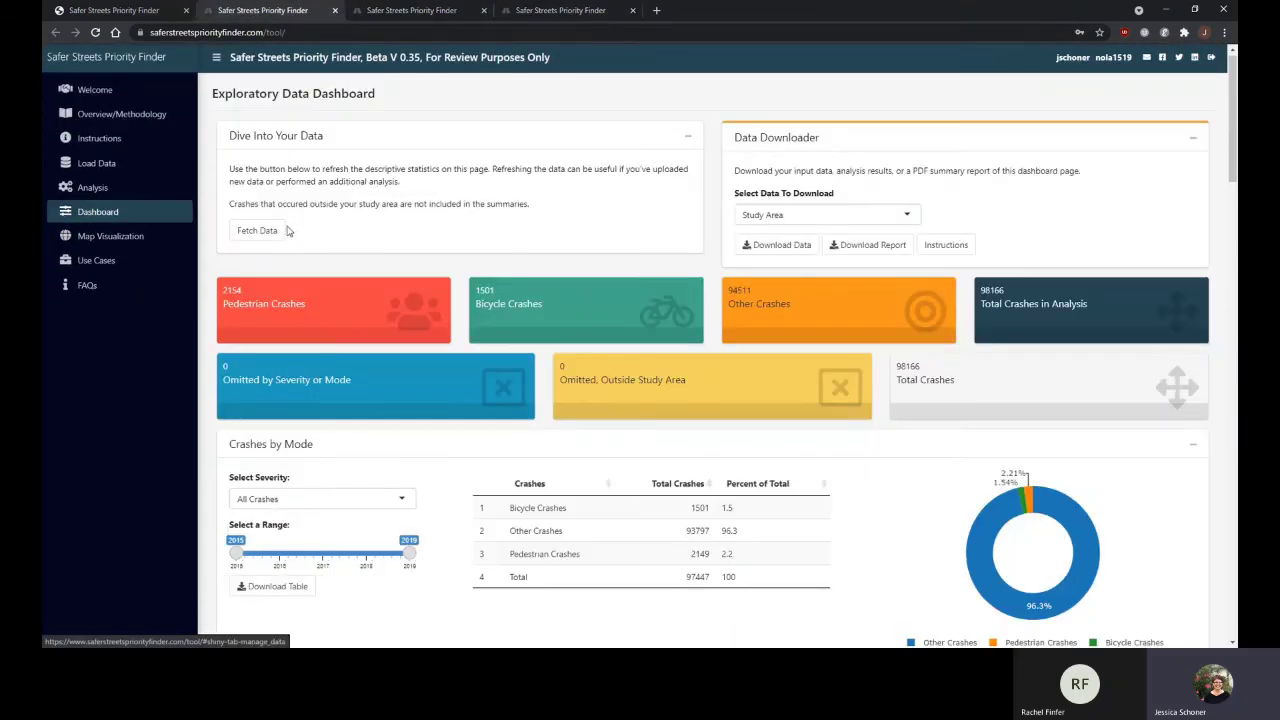
pyautogui.click(252, 234)
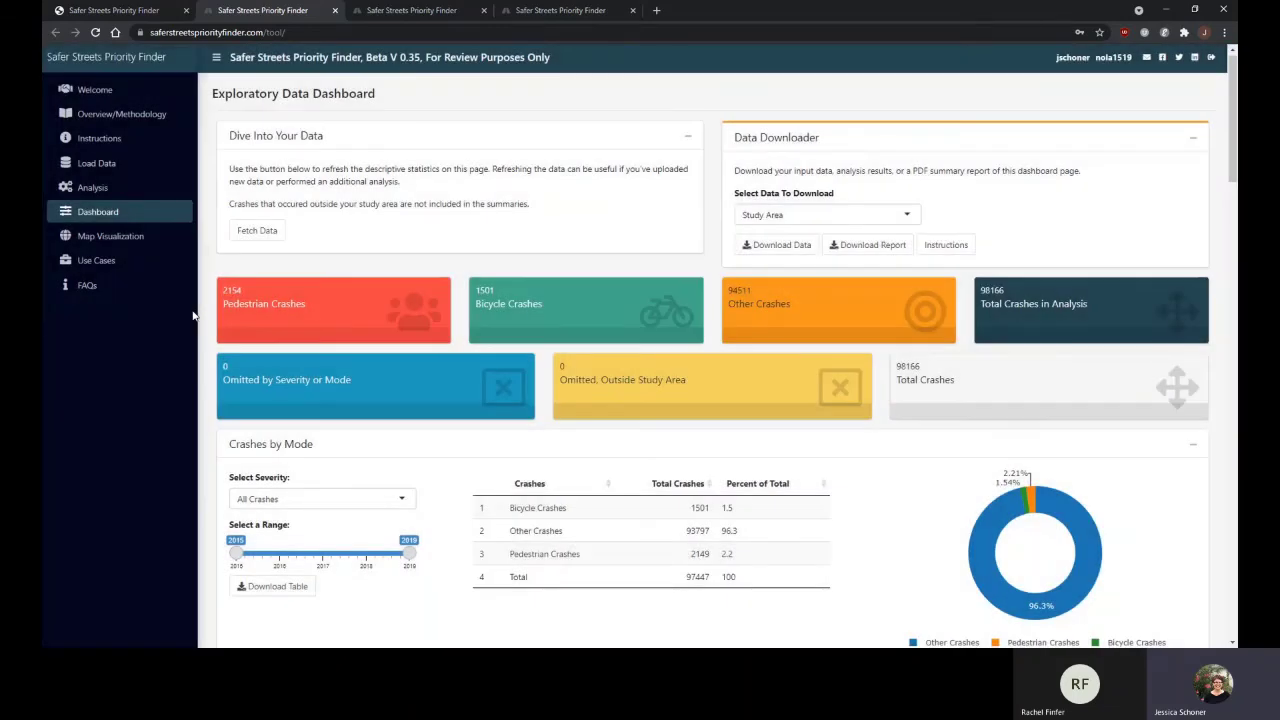
# Step: Review the dashboard's crash summaries by mode, severity, functional classification and year, through to the pedestrian and bicycle model fit charts
pyautogui.scroll(-4, 194, 319)
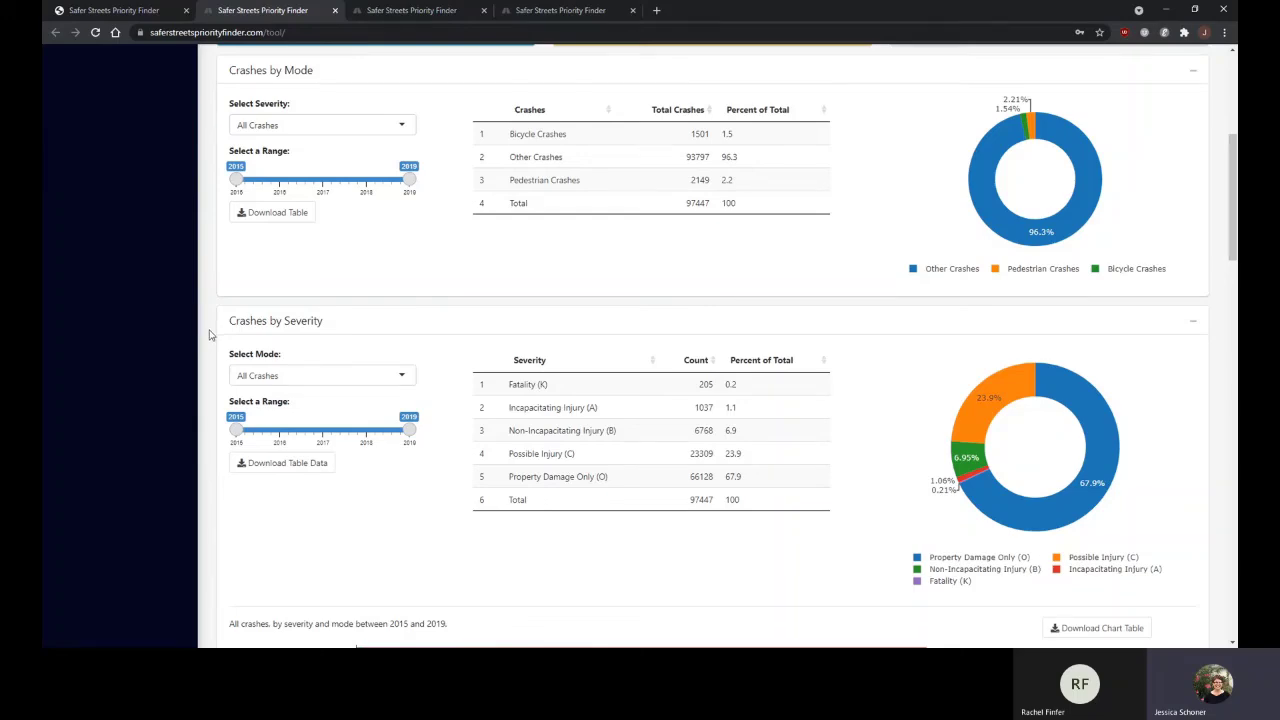
pyautogui.scroll(-10, 210, 335)
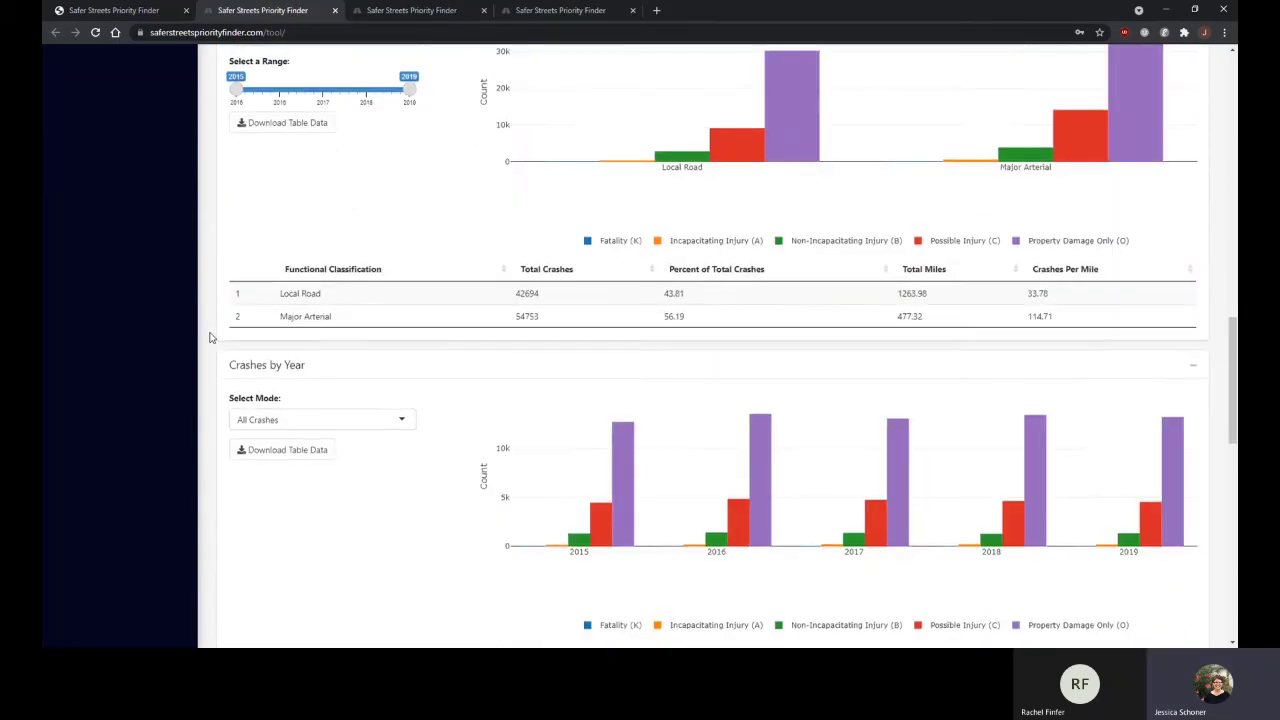
pyautogui.scroll(-10, 210, 337)
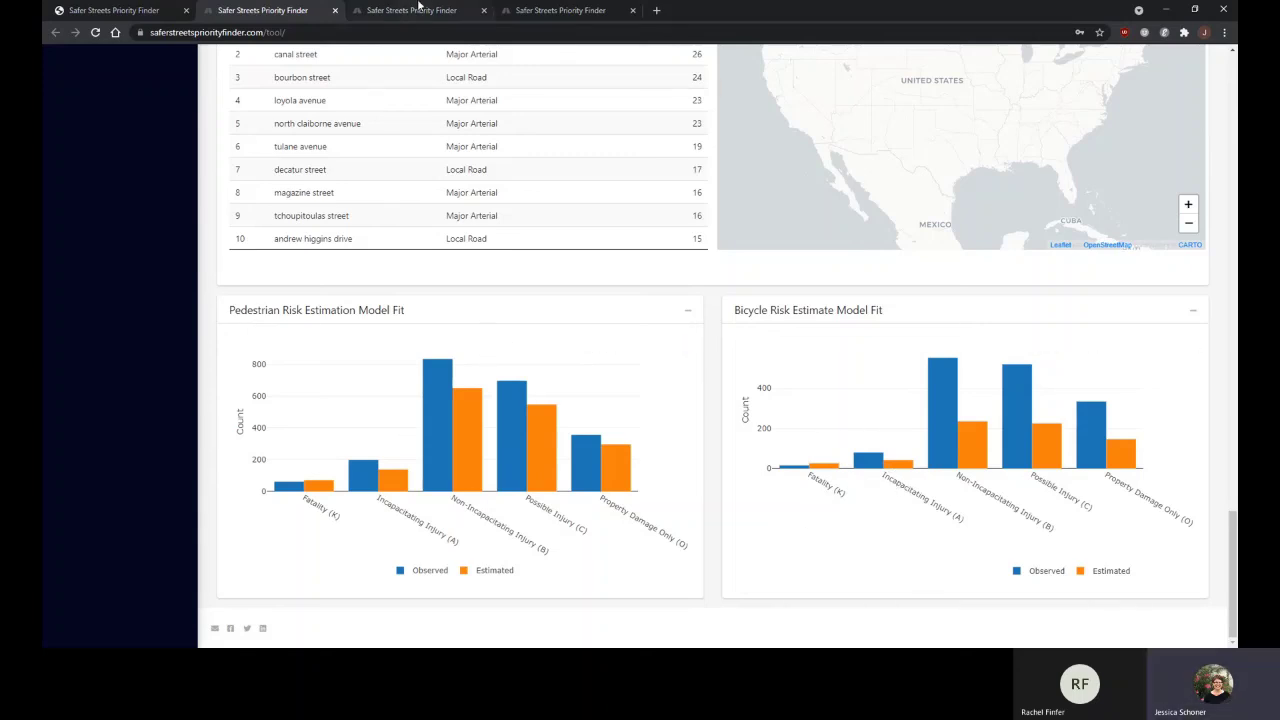
# Step: Look at the Highest Crash Corridors table and its count options, and return to the start of the dashboard
pyautogui.scroll(3, 1206, 372)
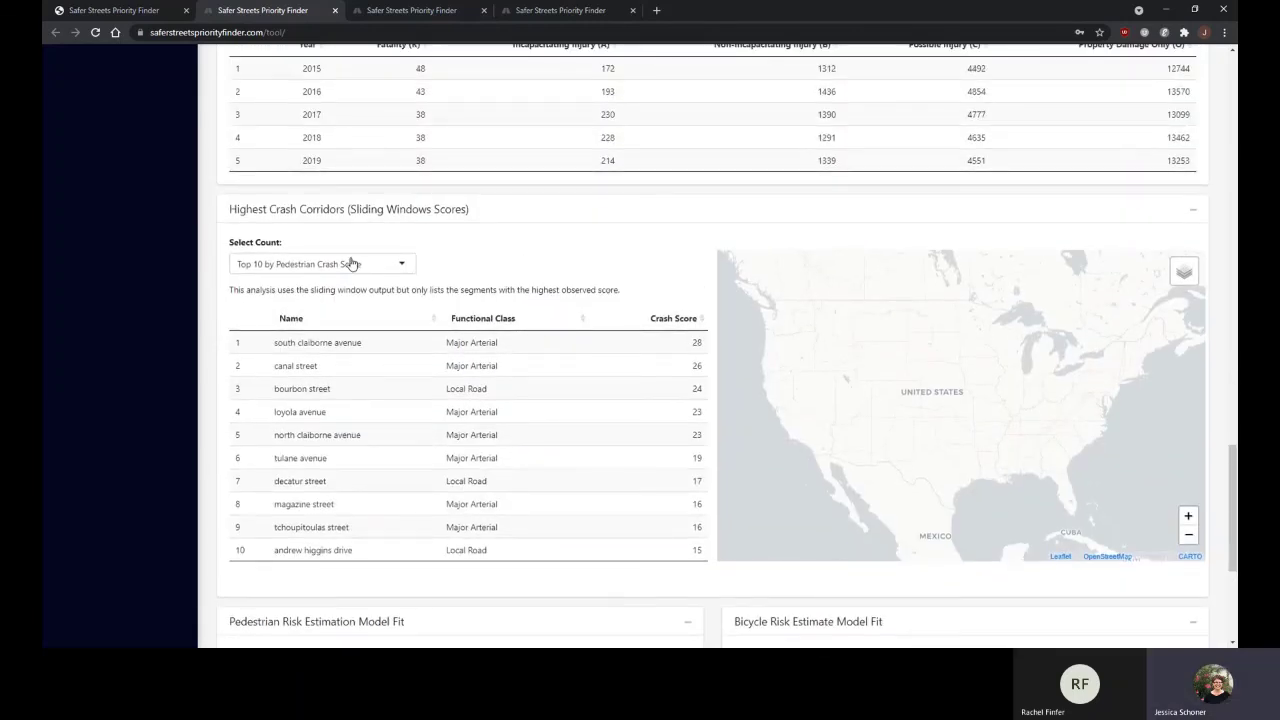
pyautogui.click(349, 264)
pyautogui.click(386, 229)
pyautogui.scroll(2, 386, 229)
pyautogui.scroll(3, 240, 228)
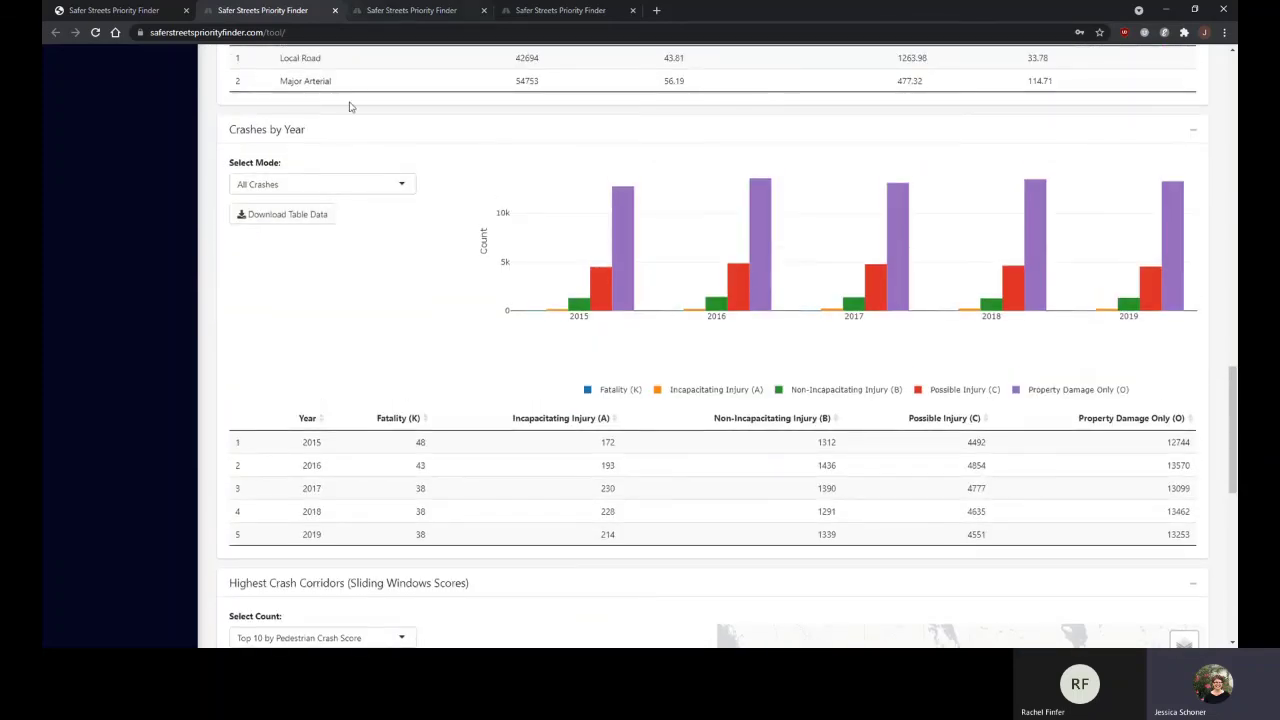
pyautogui.scroll(10, 323, 137)
pyautogui.scroll(3, 207, 213)
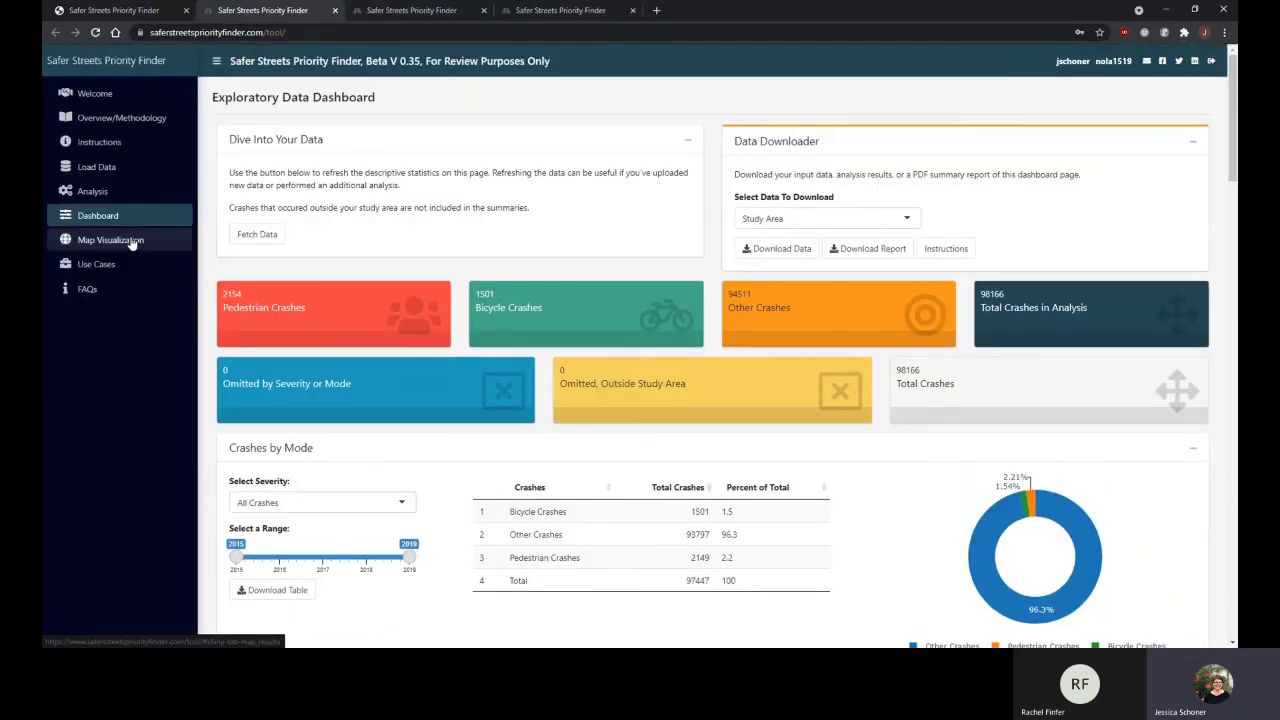
# Step: Look through the datasets offered for download in the Data Downloader, and close the list
pyautogui.click(830, 218)
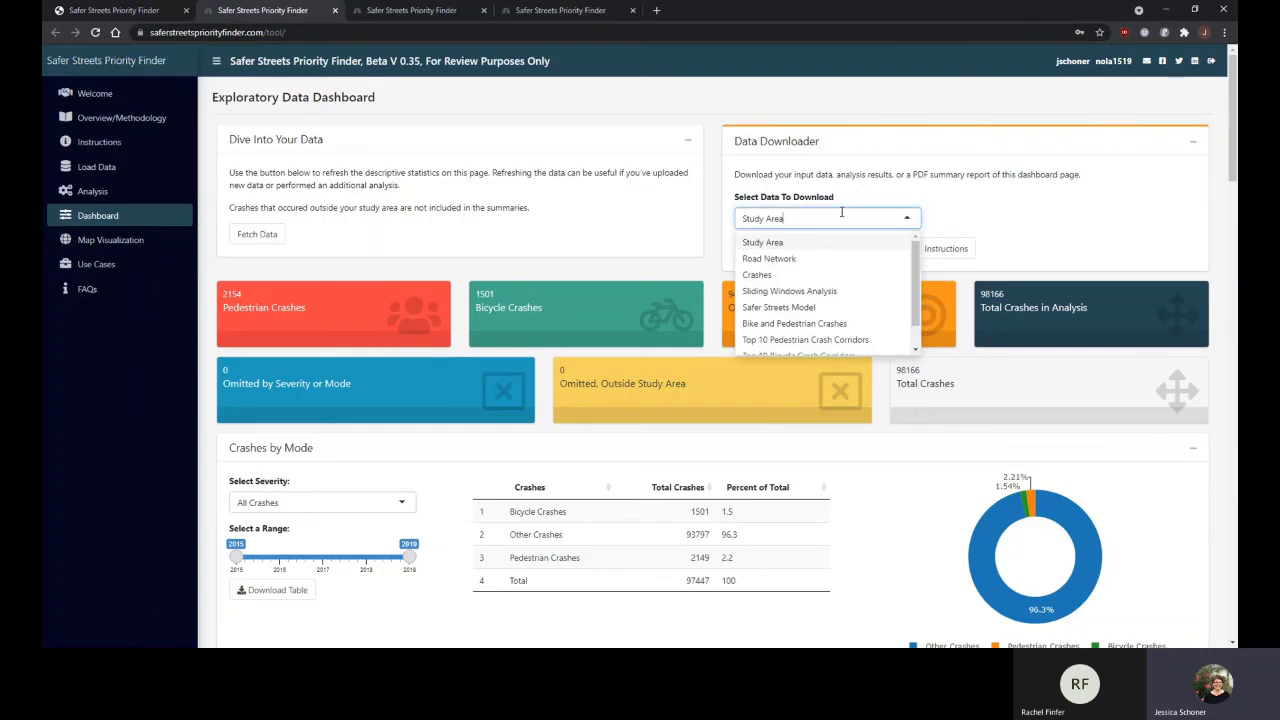
pyautogui.scroll(-1, 850, 320)
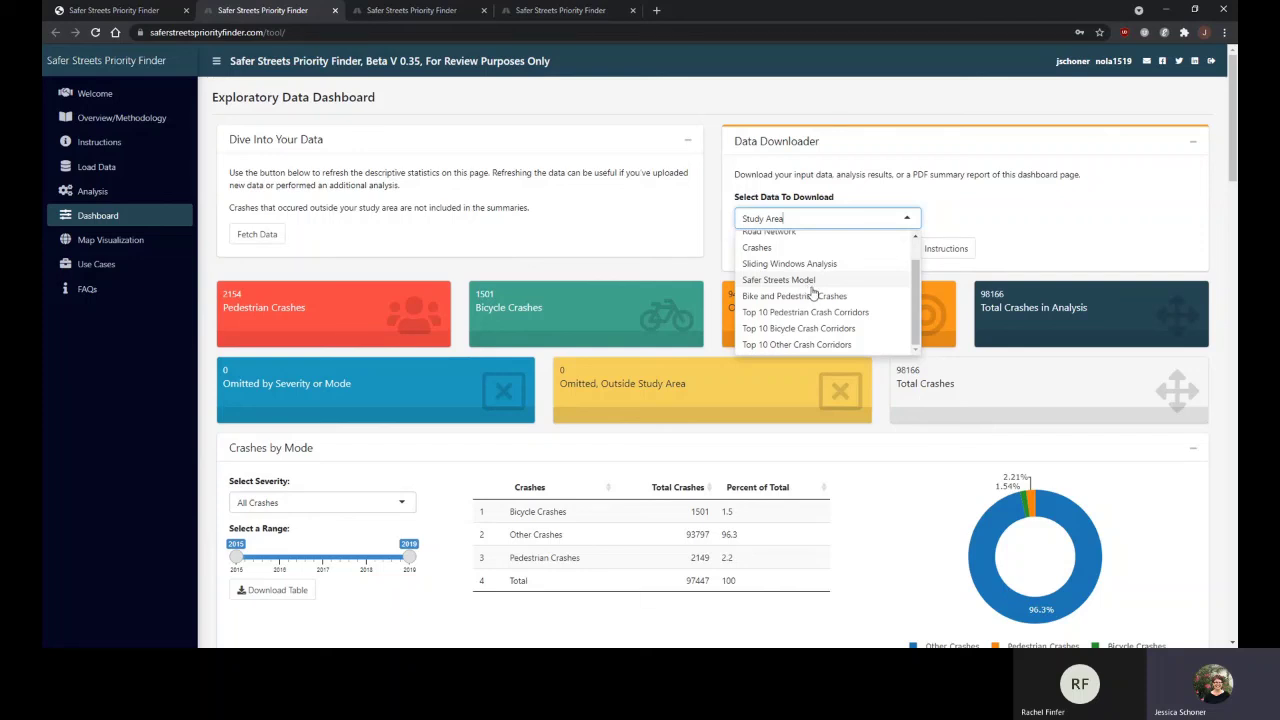
pyautogui.click(740, 108)
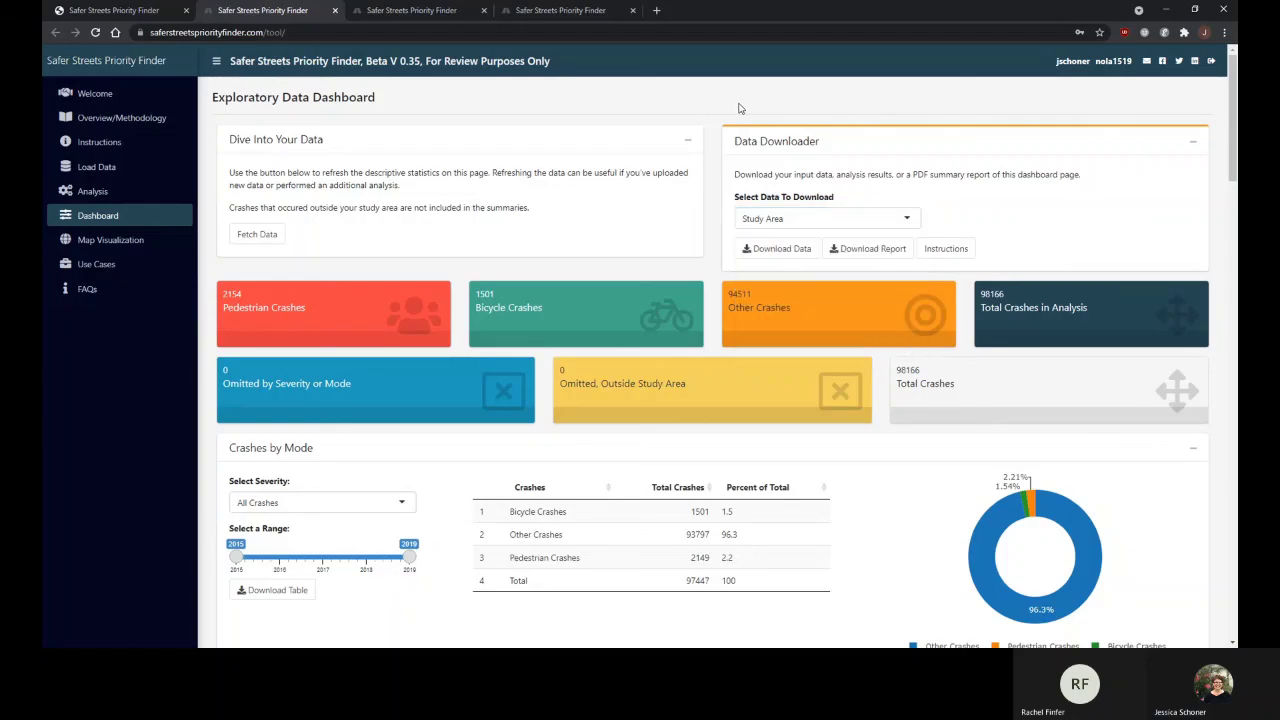